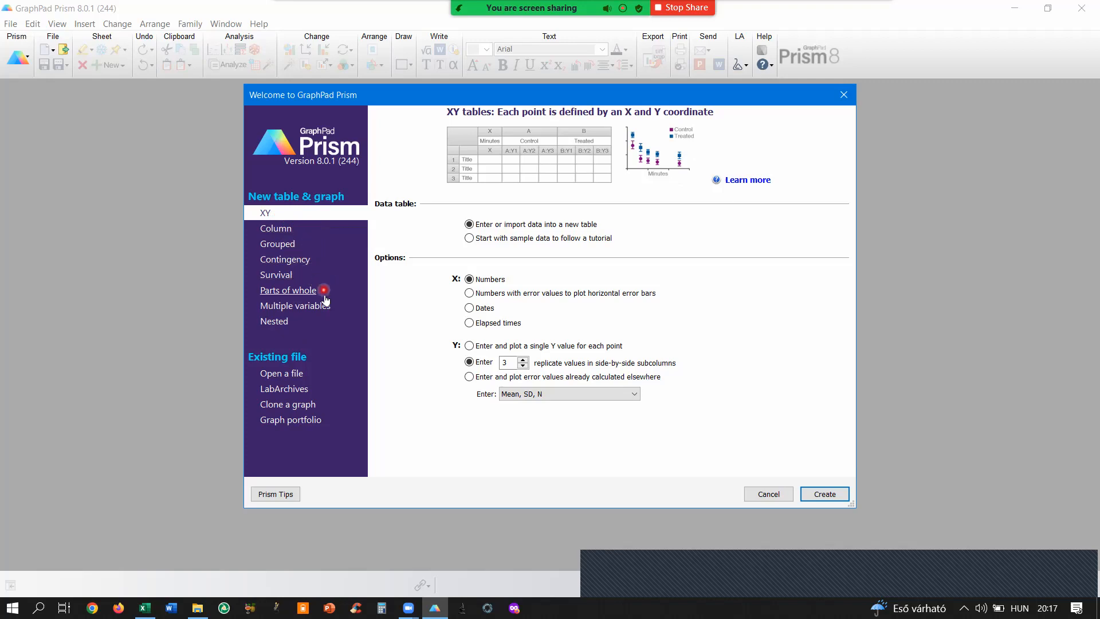
- Create a new Grouped data table with 5 replicate values in side-by-side subcolumns
click(286, 276)
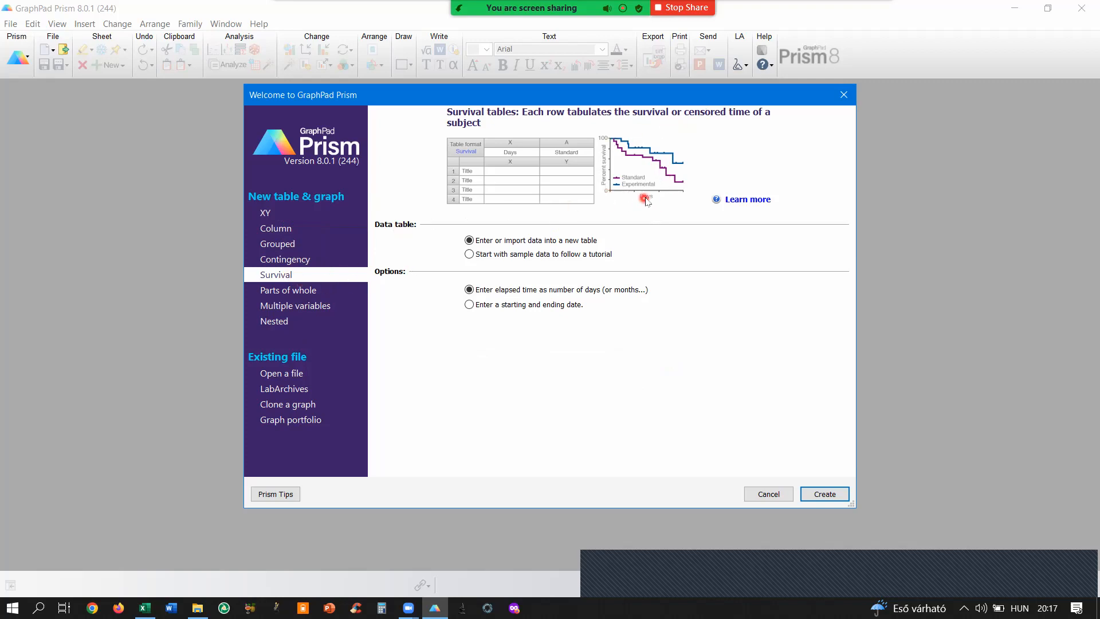
click(289, 244)
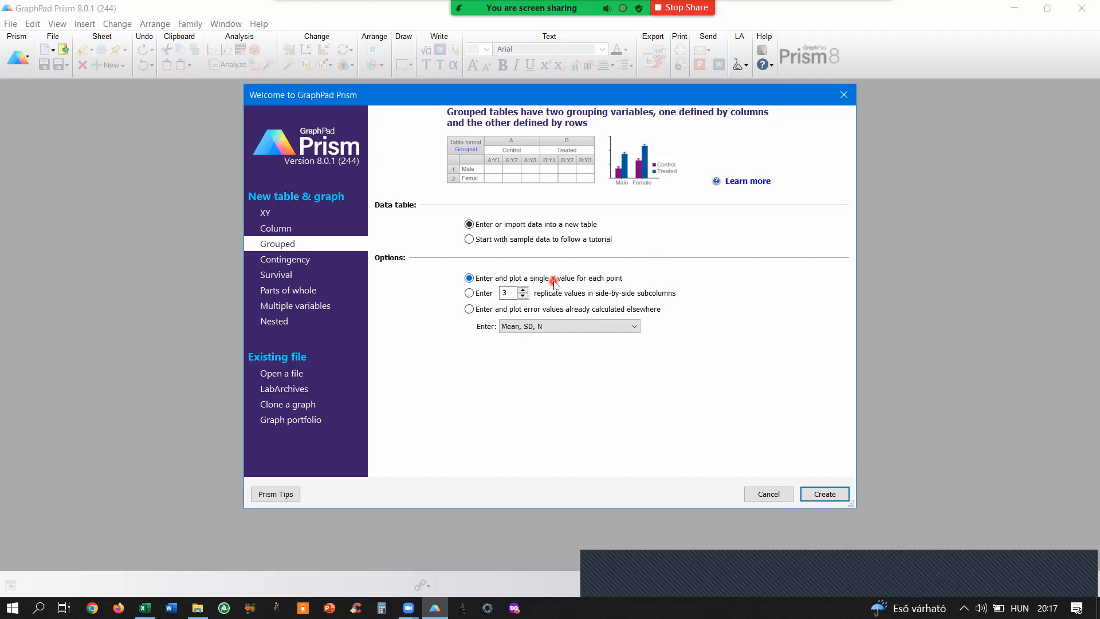
click(471, 294)
click(522, 290)
click(521, 290)
click(825, 496)
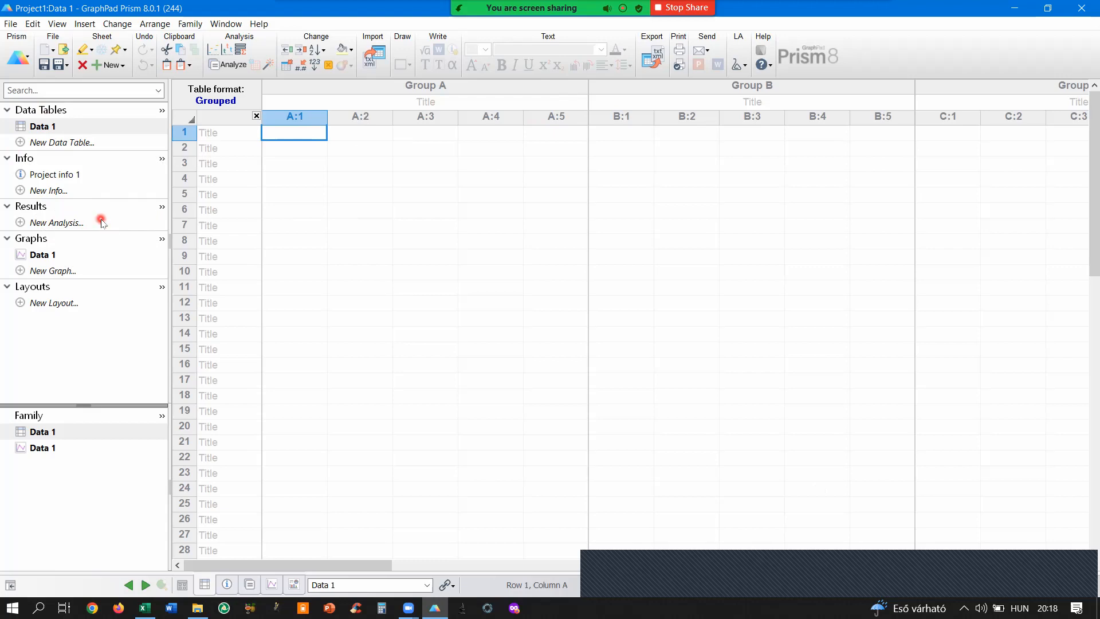
- Rename the Data 1 table as "Number of the students"
right_click(80, 130)
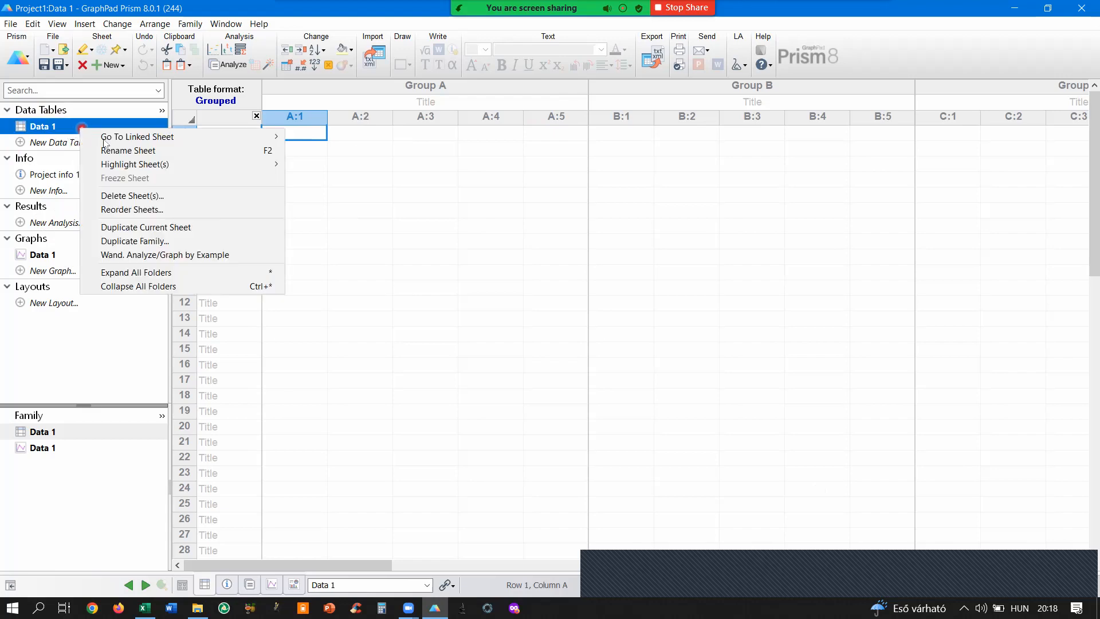
click(133, 150)
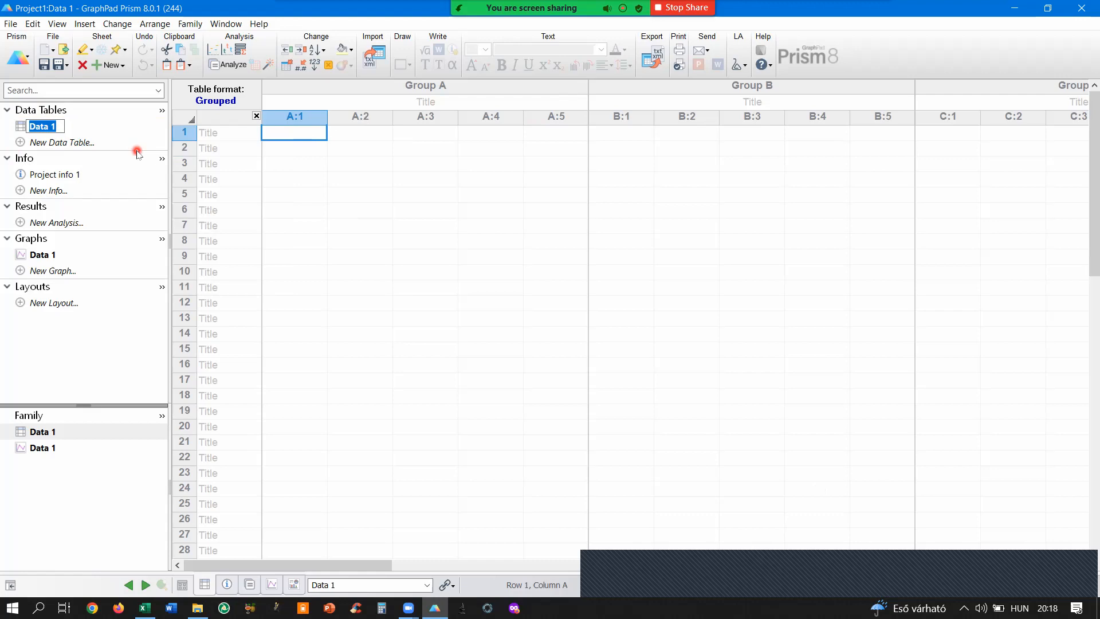
text(Number of th)
text(e sutd)
key(BackSpace)
key(BackSpace)
key(BackSpace)
text(tudents)
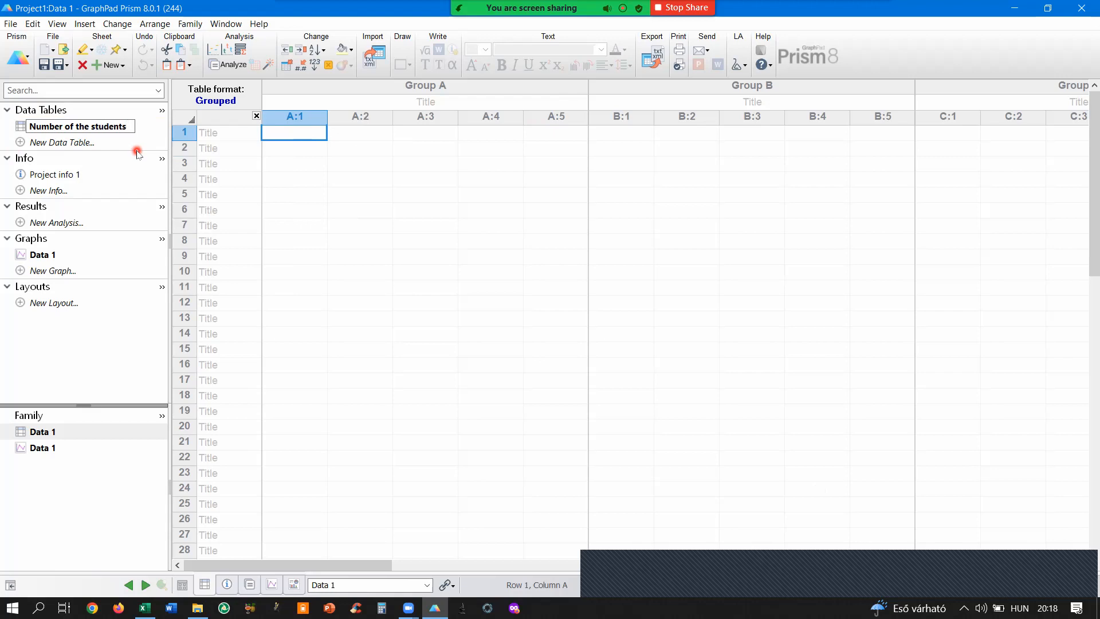
key(Return)
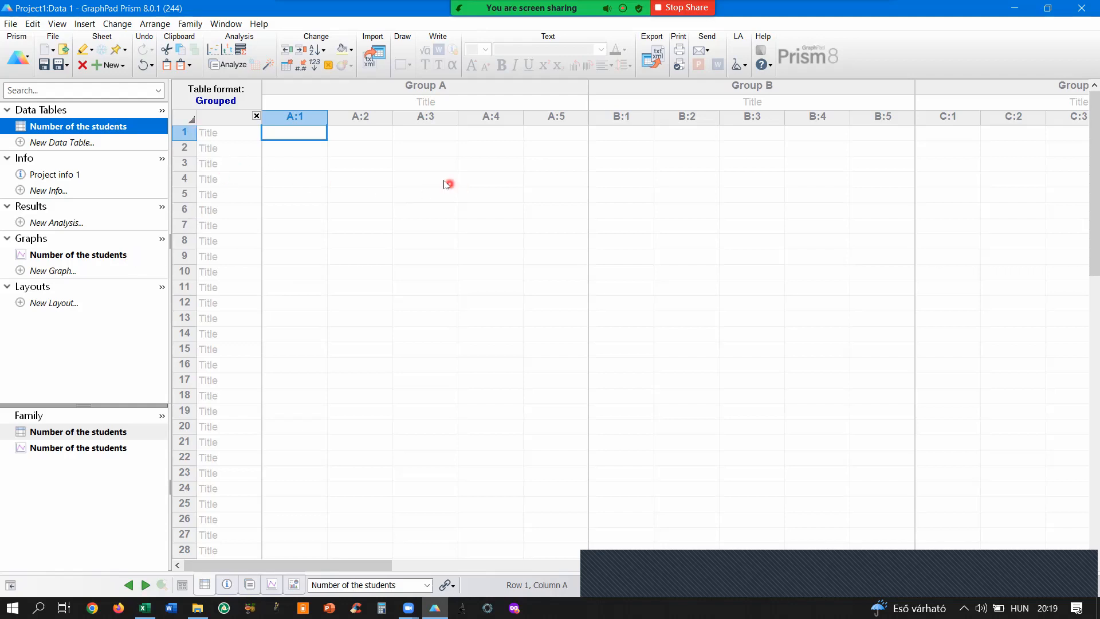
- Paste the copied HUN and ENG student data with its titles into the table and open the linked graph
click(185, 119)
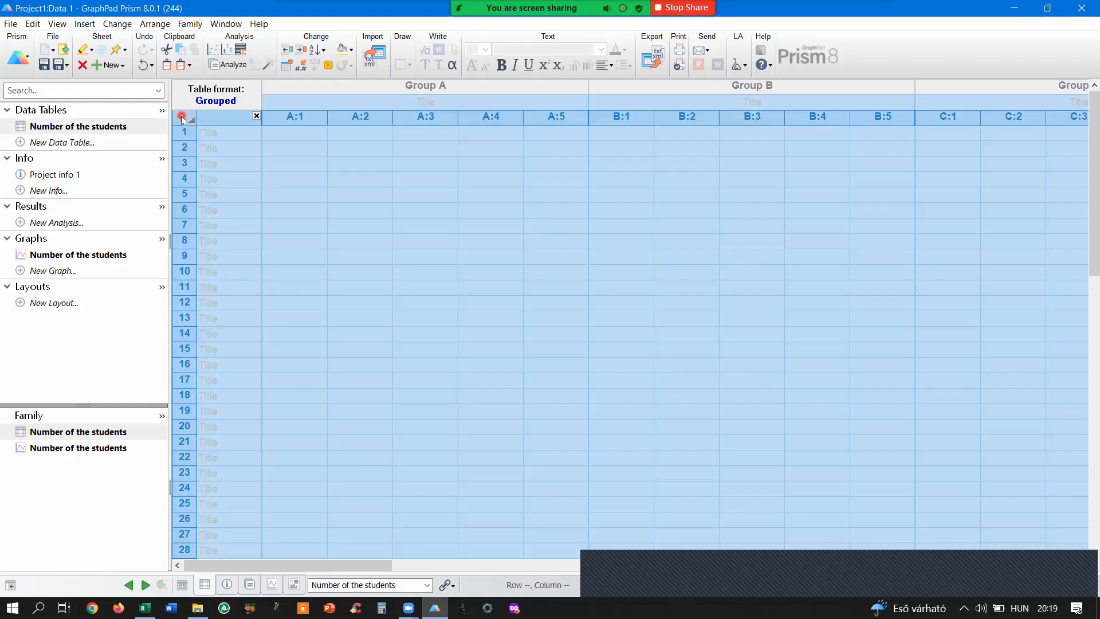
key(ctrl+v)
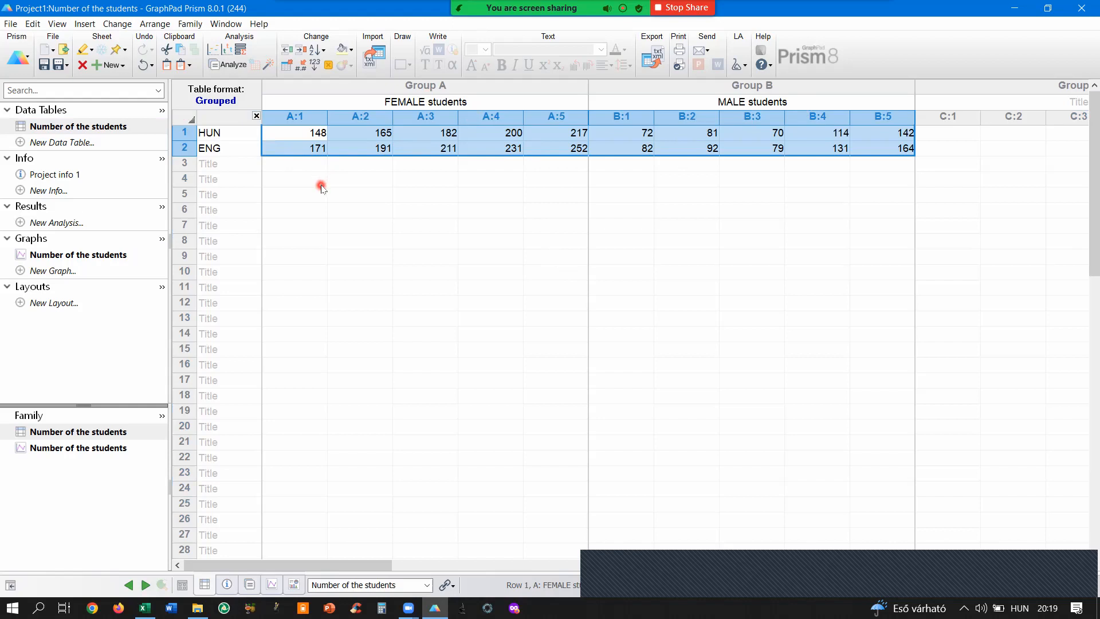
click(103, 256)
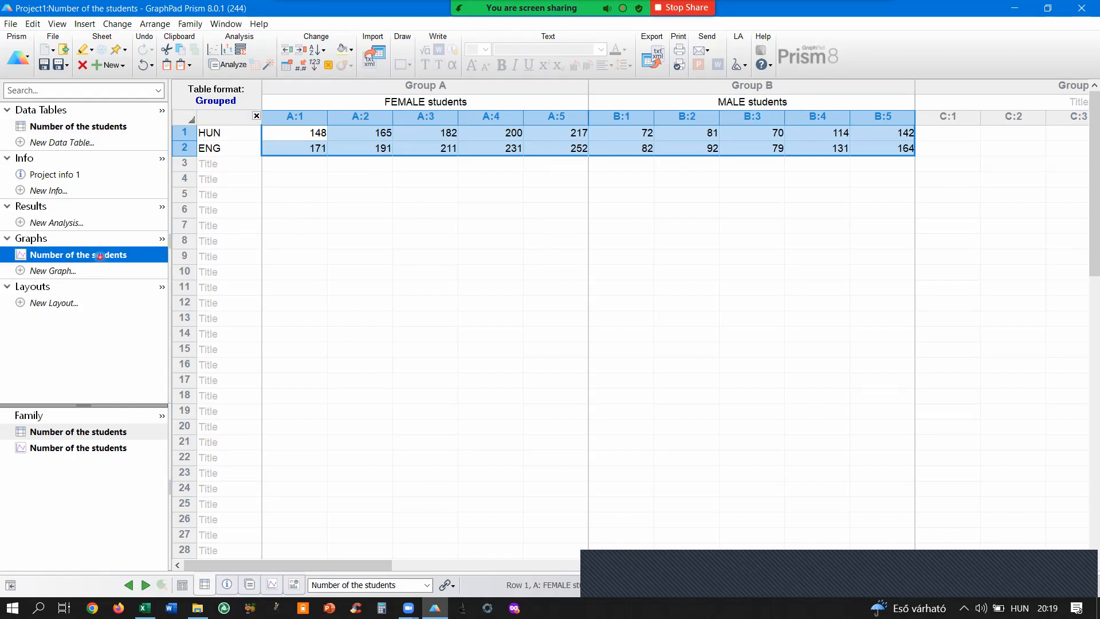
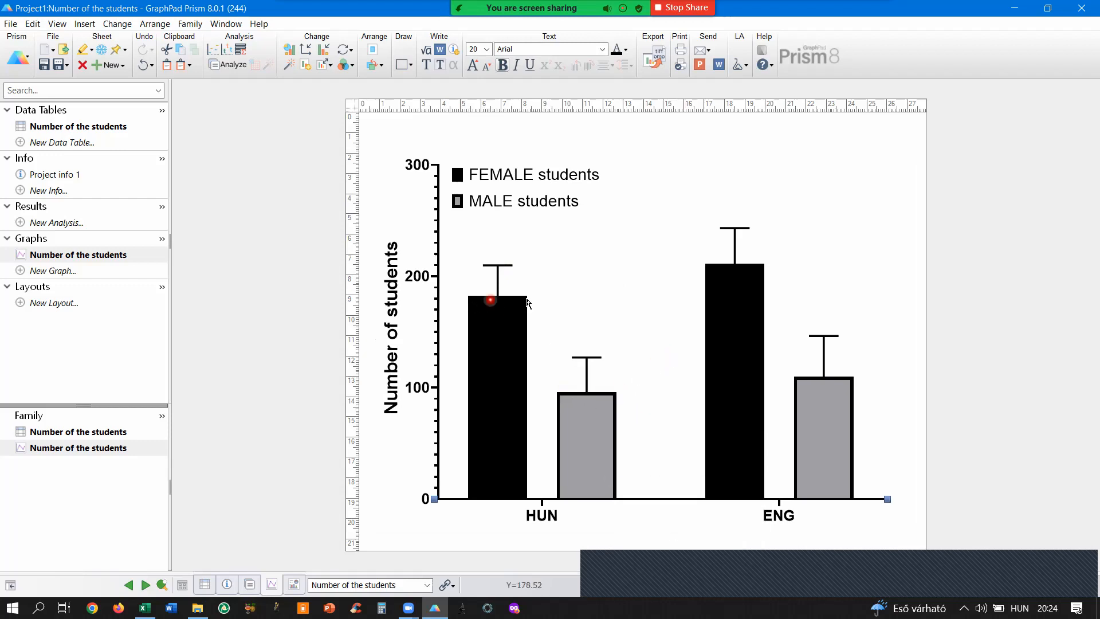
- Set the bar border to None for all data sets in the graph's formatting
mouse_move(523, 313)
click(636, 275)
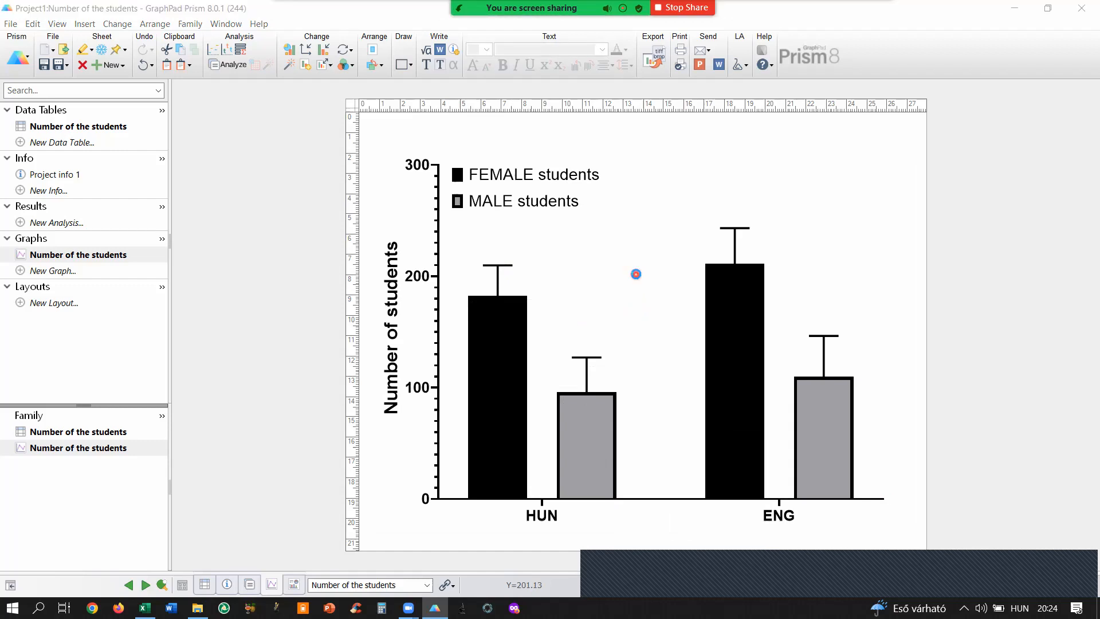
double_click(636, 275)
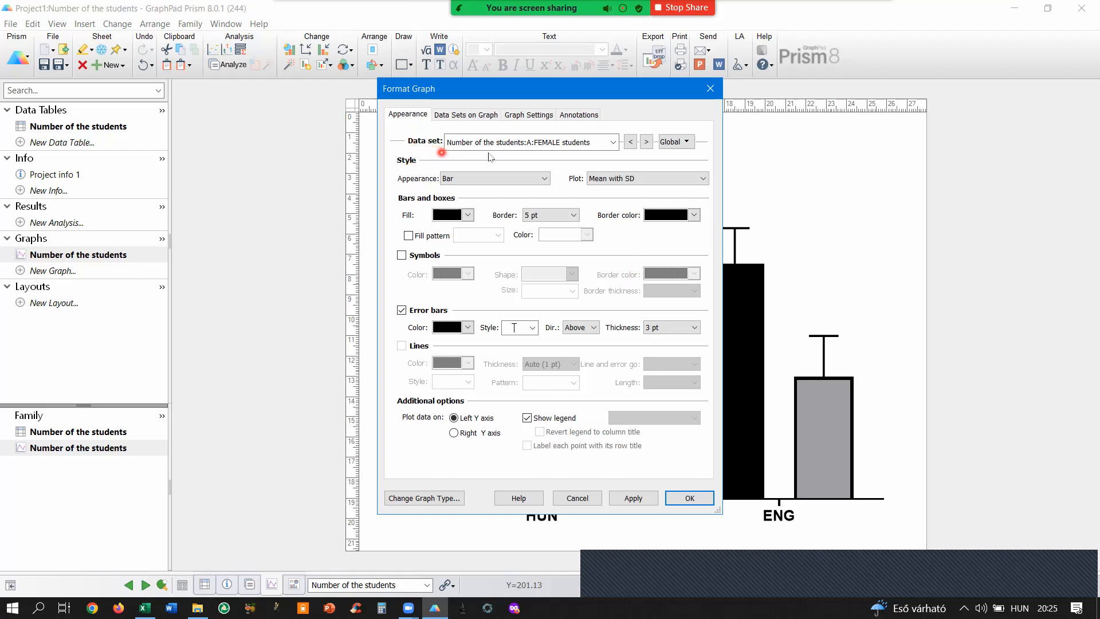
click(613, 145)
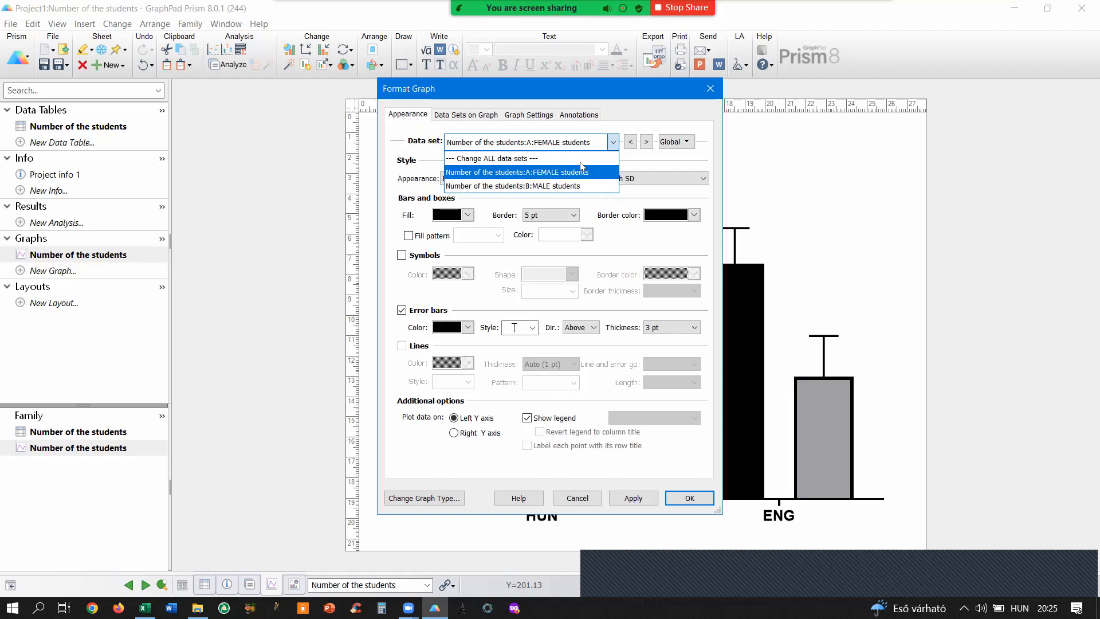
click(527, 161)
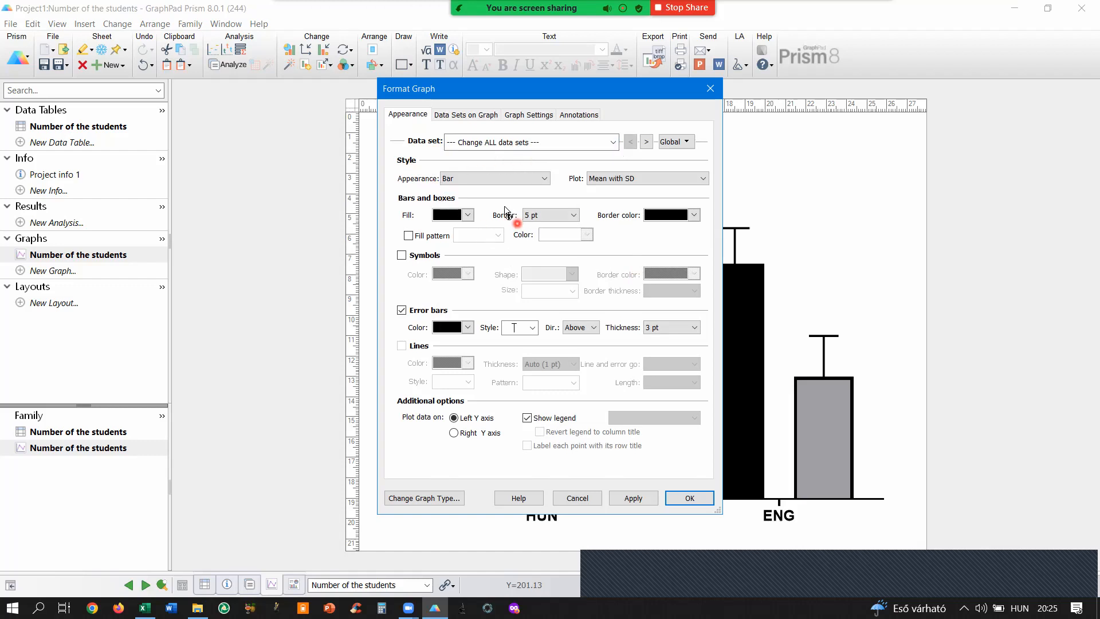
click(573, 214)
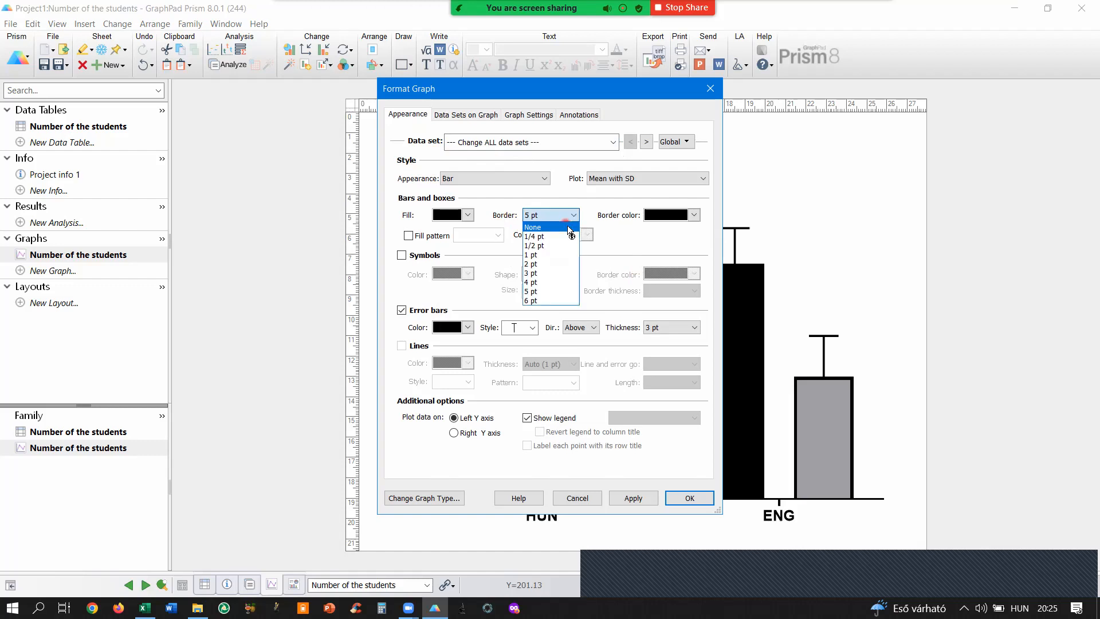
click(567, 227)
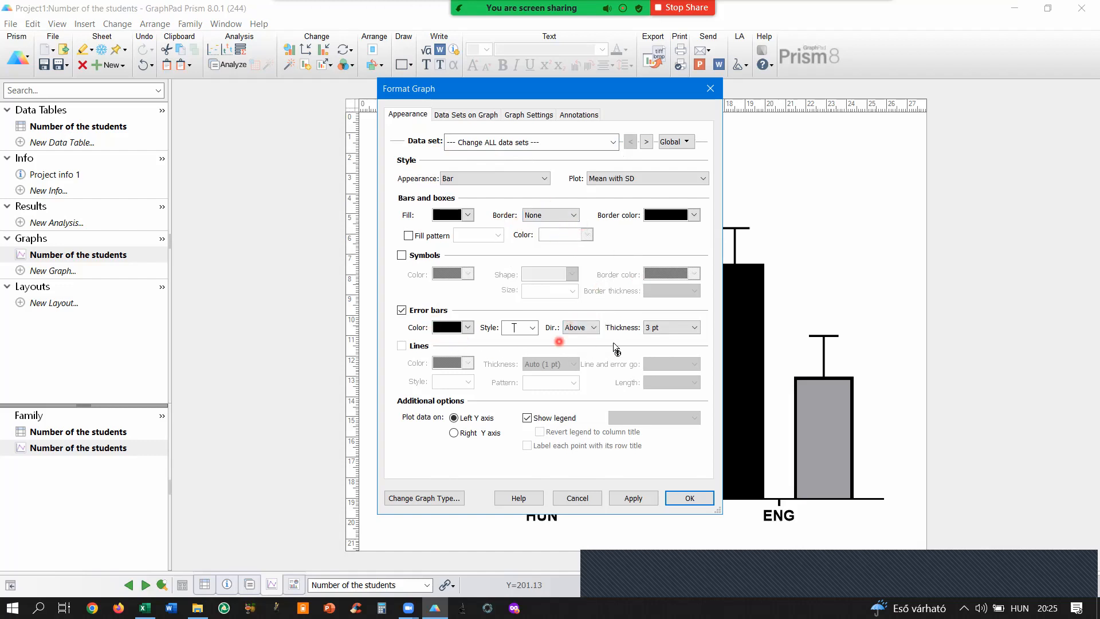
- Set the error bar thickness to Auto (1 pt) for all data sets and apply the graph formatting
click(693, 329)
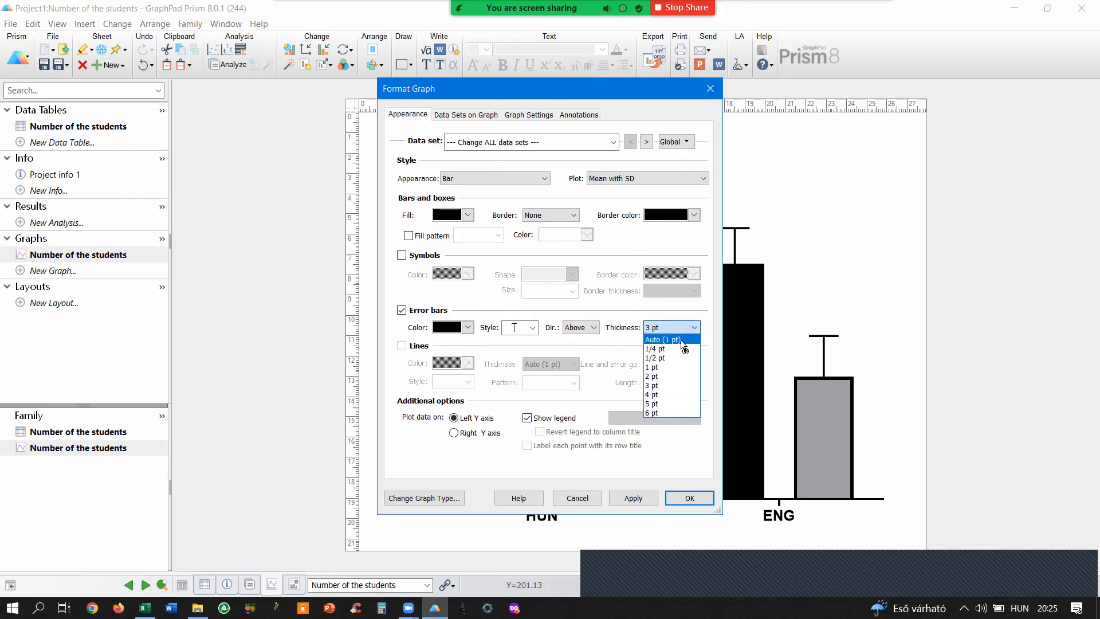
click(681, 339)
click(682, 504)
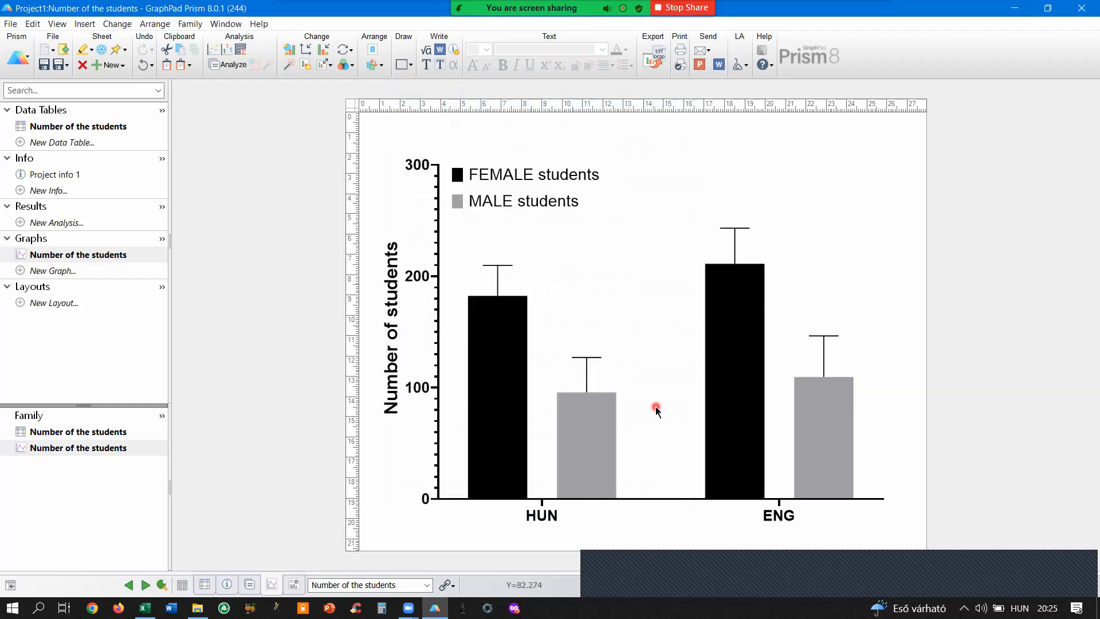
click(656, 407)
- Set the thickness of the graph's axes to 1 pt
click(654, 497)
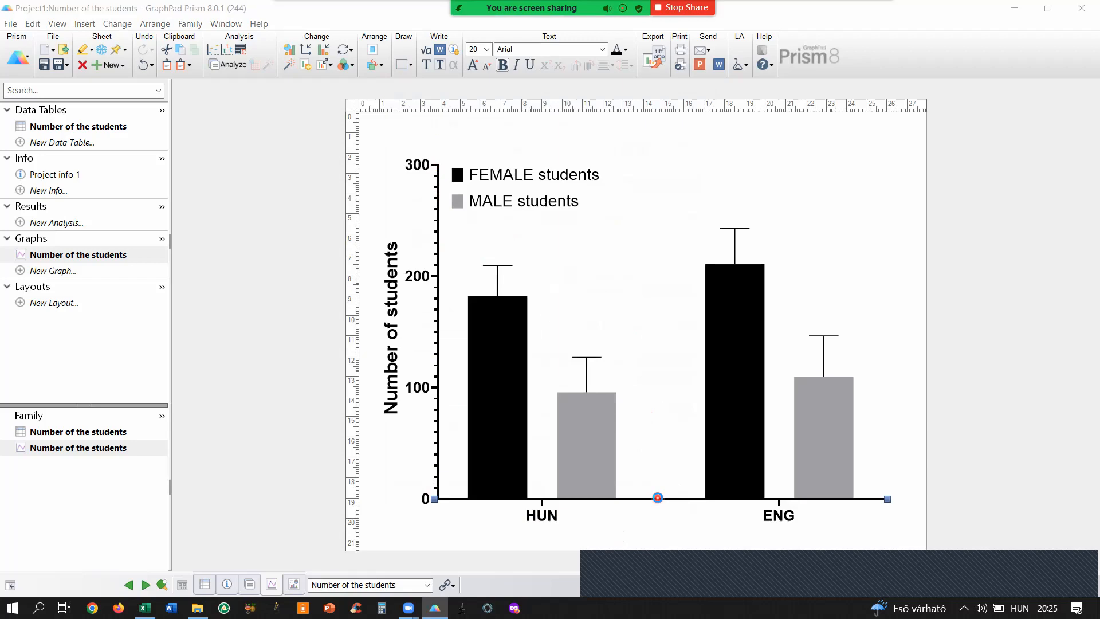
double_click(657, 497)
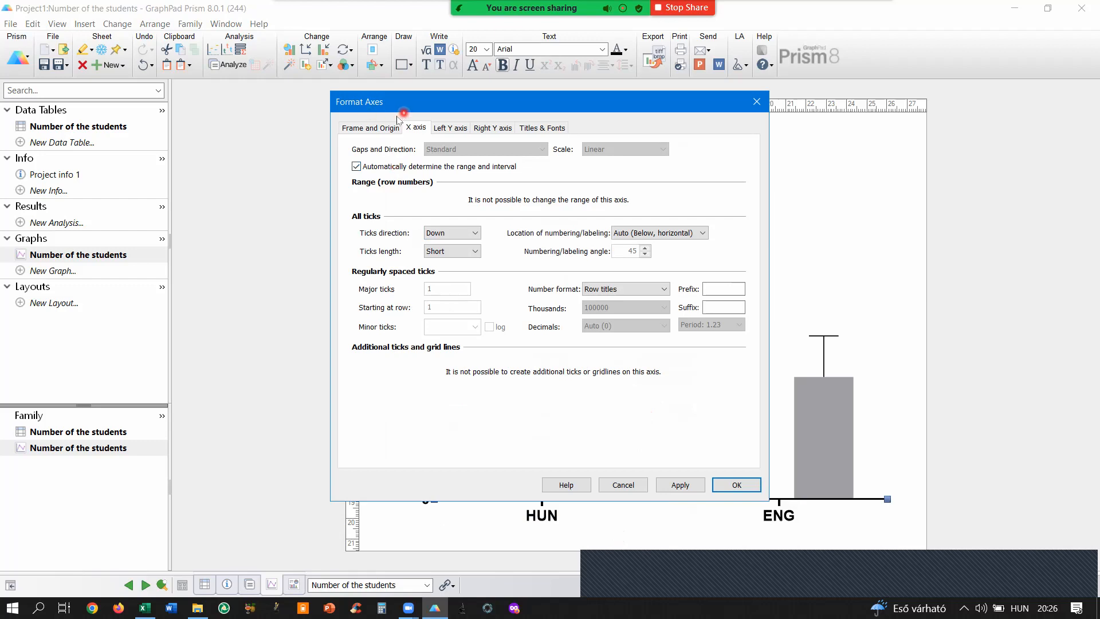
click(369, 131)
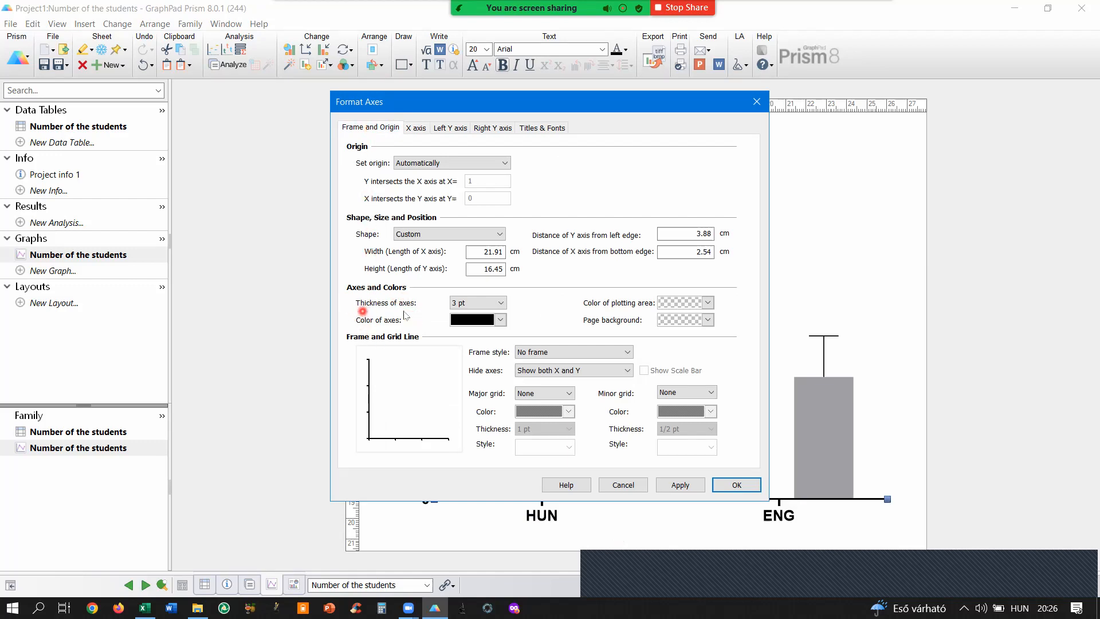
click(496, 304)
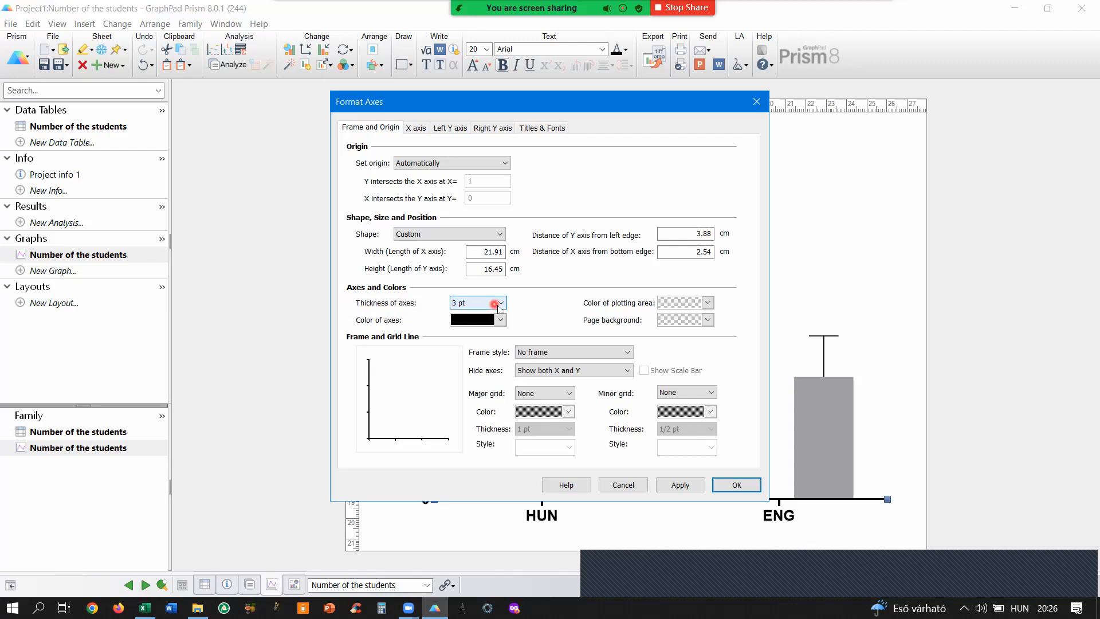
click(497, 305)
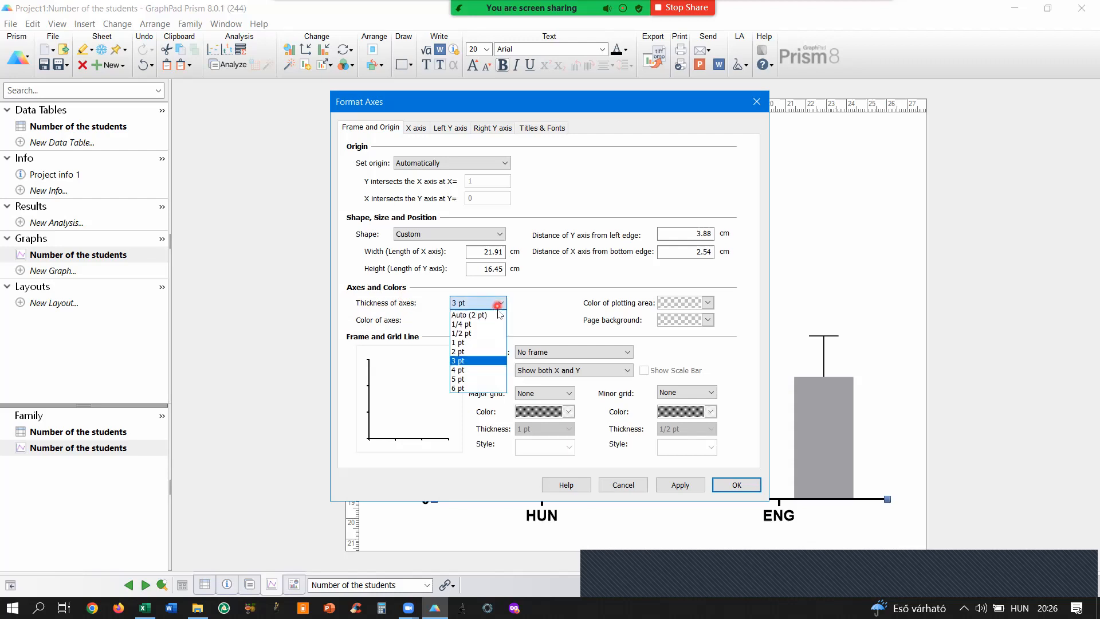
click(485, 341)
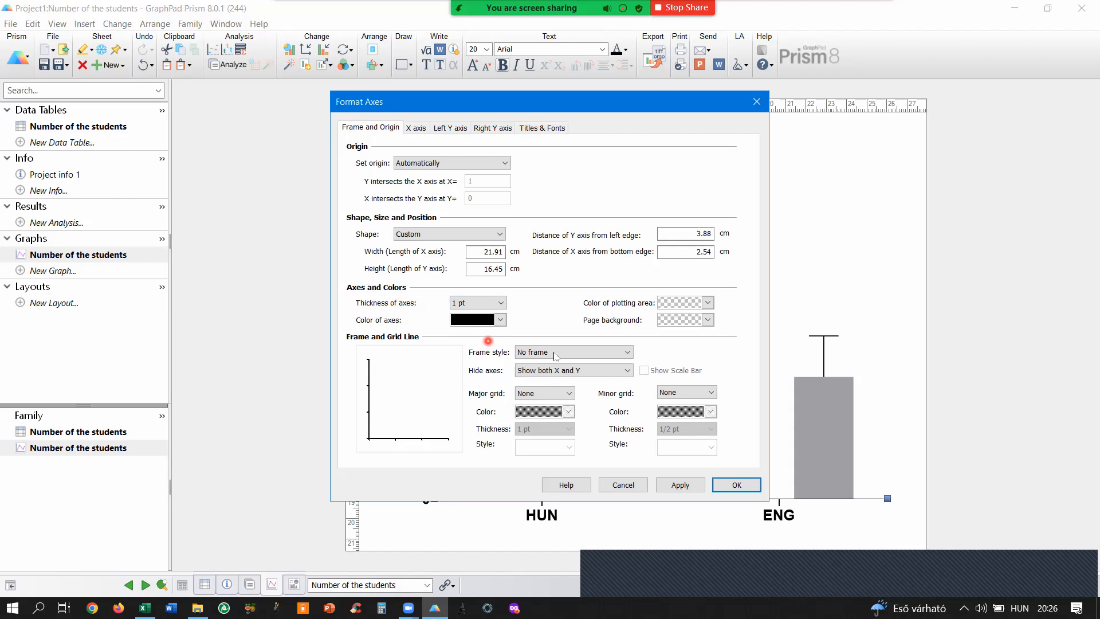
click(739, 486)
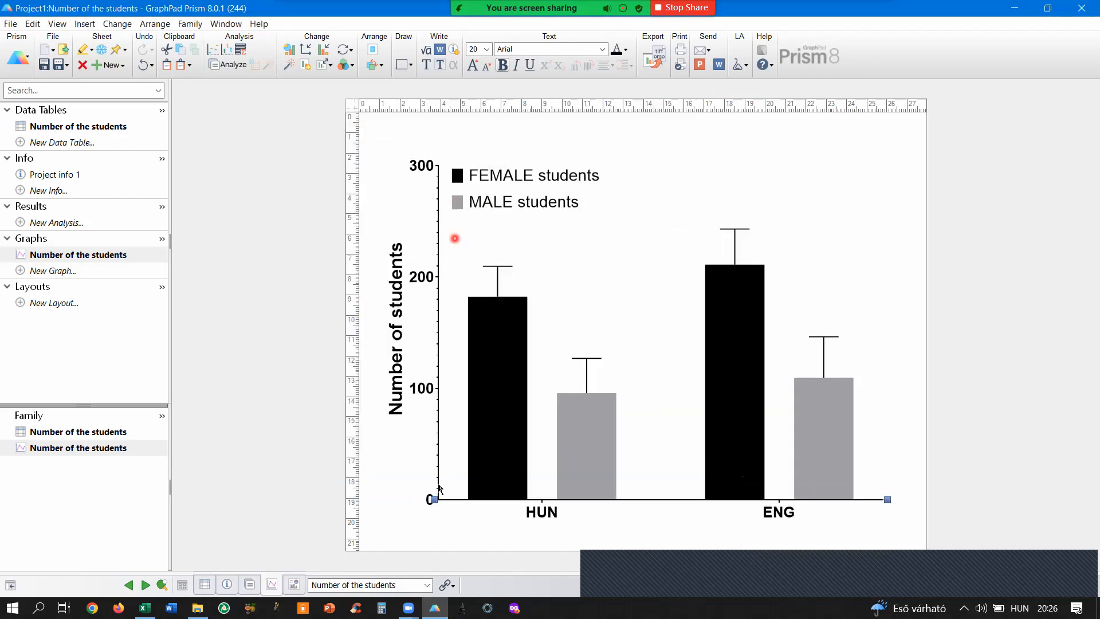
- Remove bold from the Y-axis numbers and from the HUN and ENG labels on the X axis
mouse_move(826, 485)
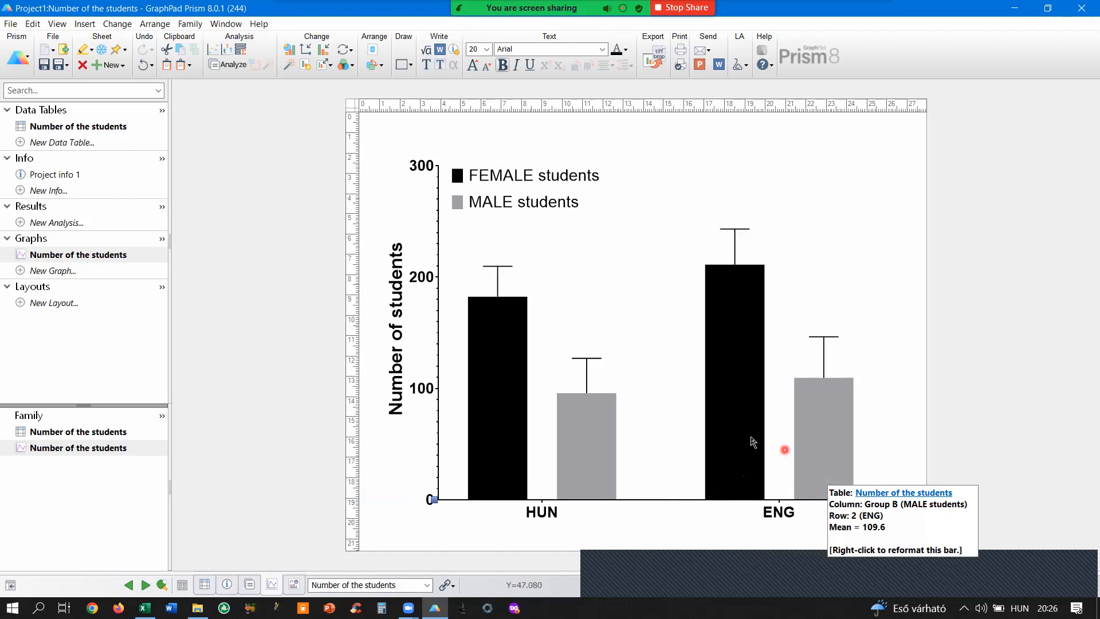
mouse_move(708, 393)
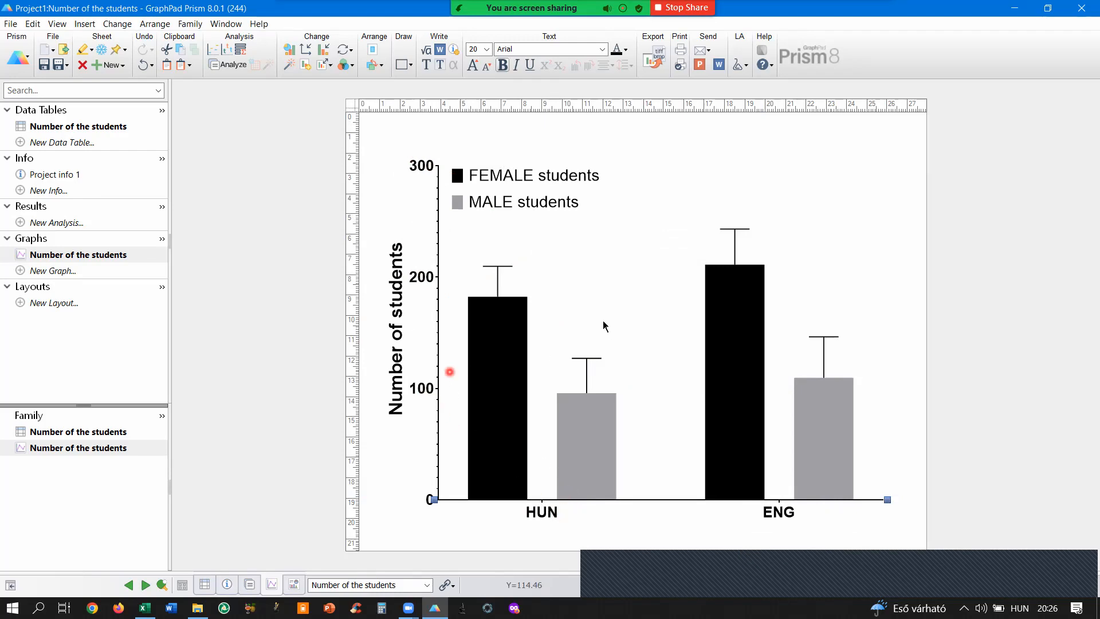
click(420, 278)
click(503, 66)
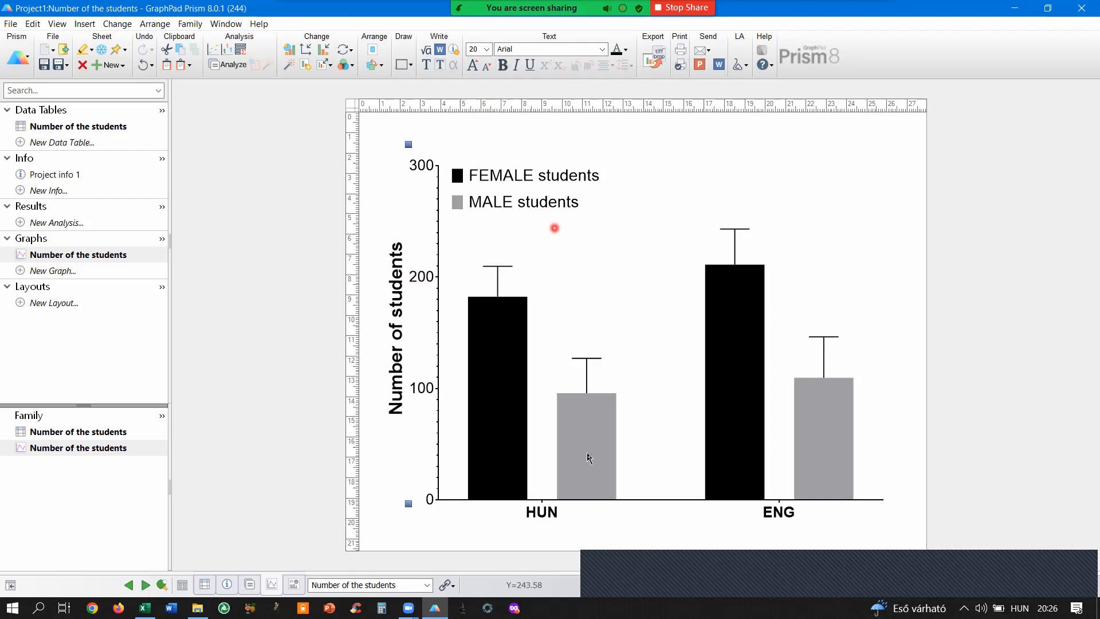
click(542, 513)
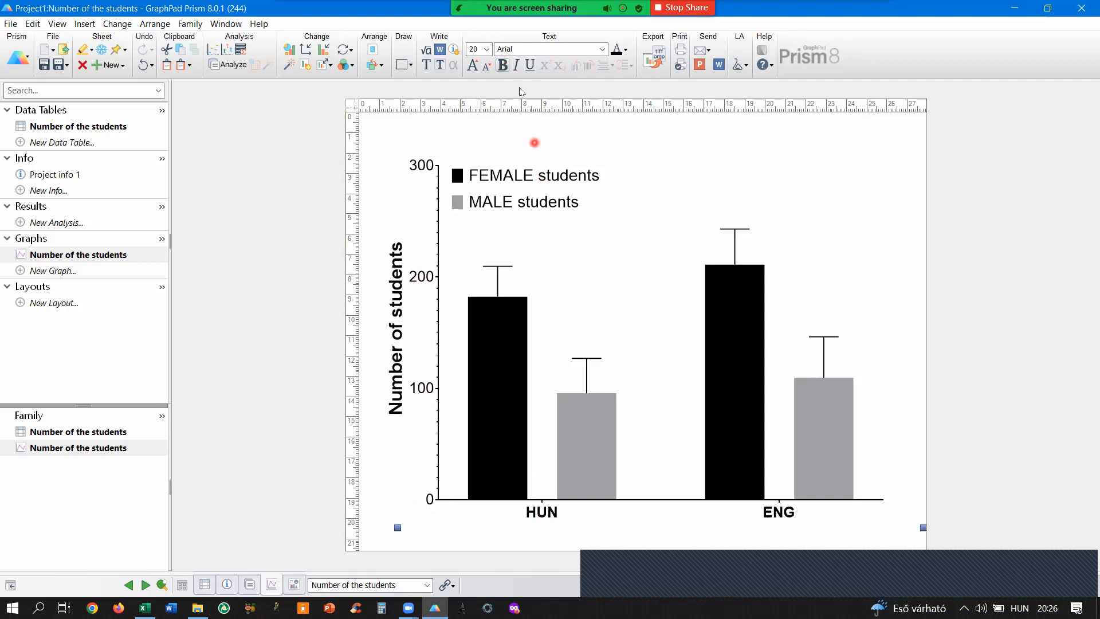
click(504, 66)
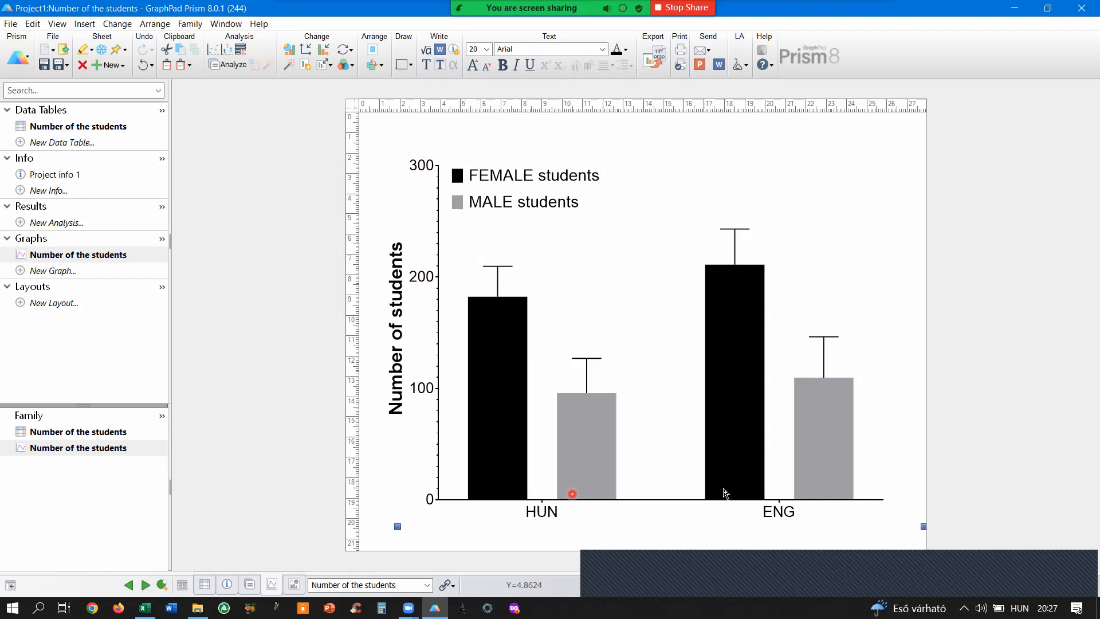
- Move the "Number of students" Y-axis title slightly farther away from the axis numbers
mouse_move(723, 489)
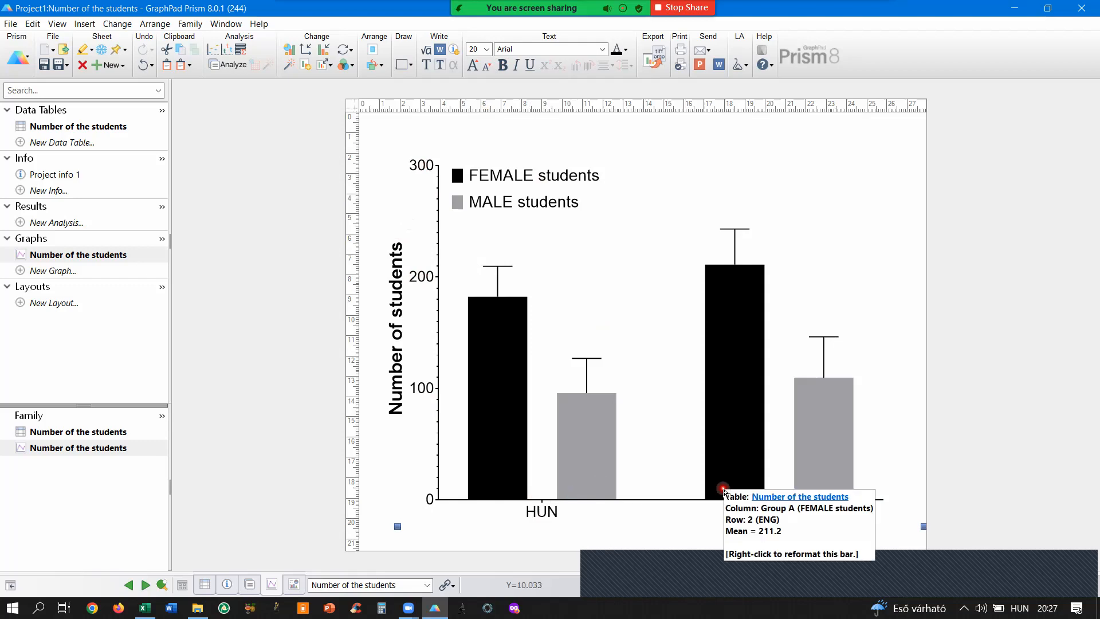
mouse_move(497, 331)
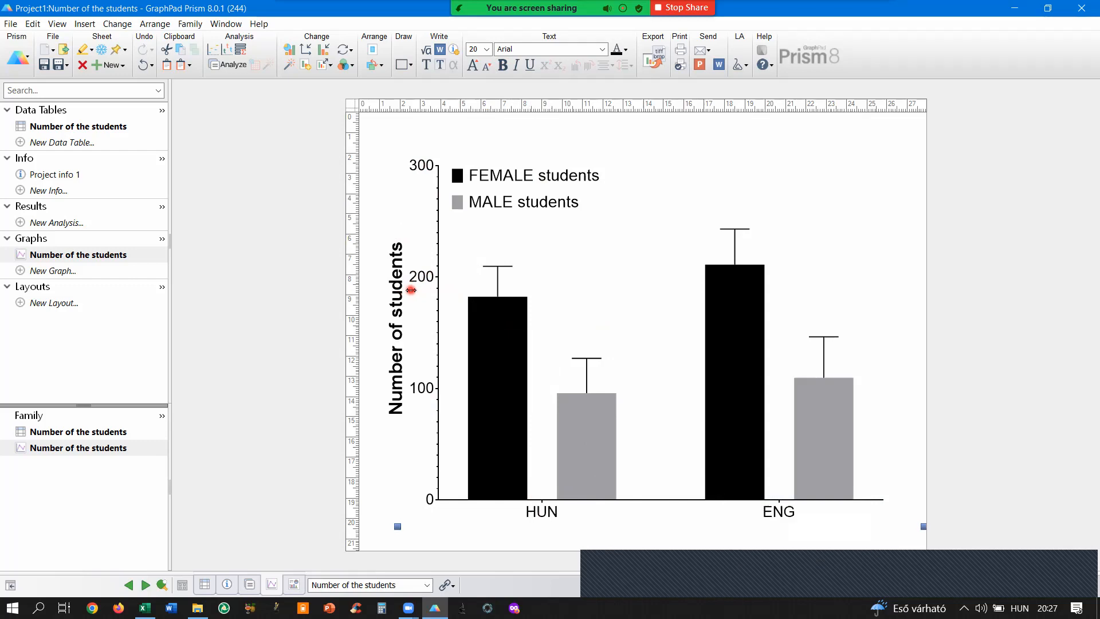
drag(412, 289, 403, 291)
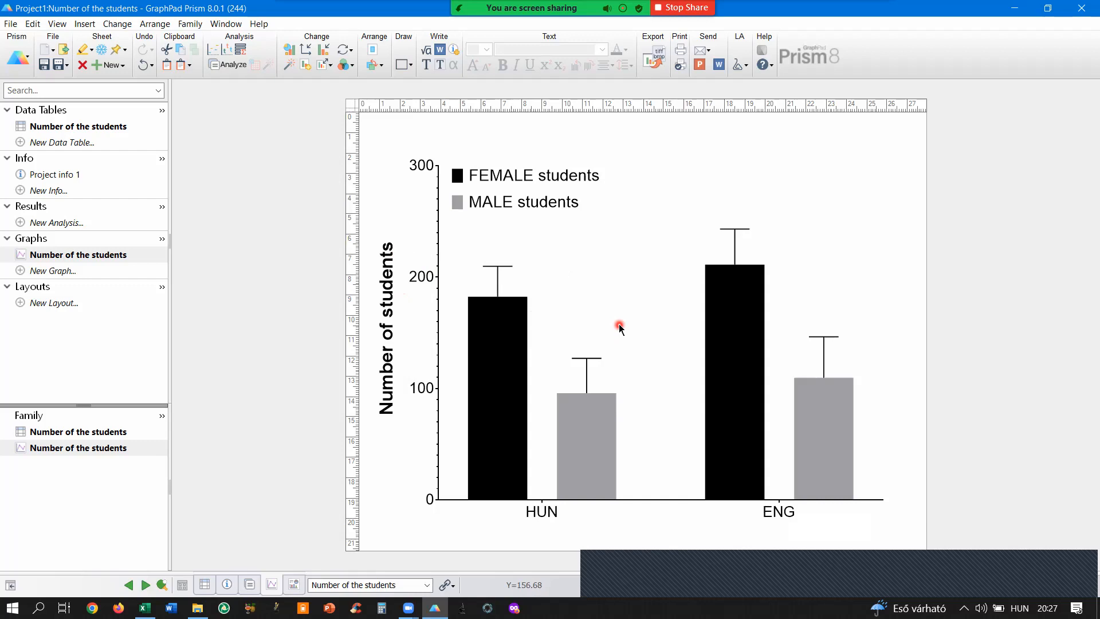
- Change the fill color of the FEMALE students bars to orange and apply the graph formatting
double_click(666, 304)
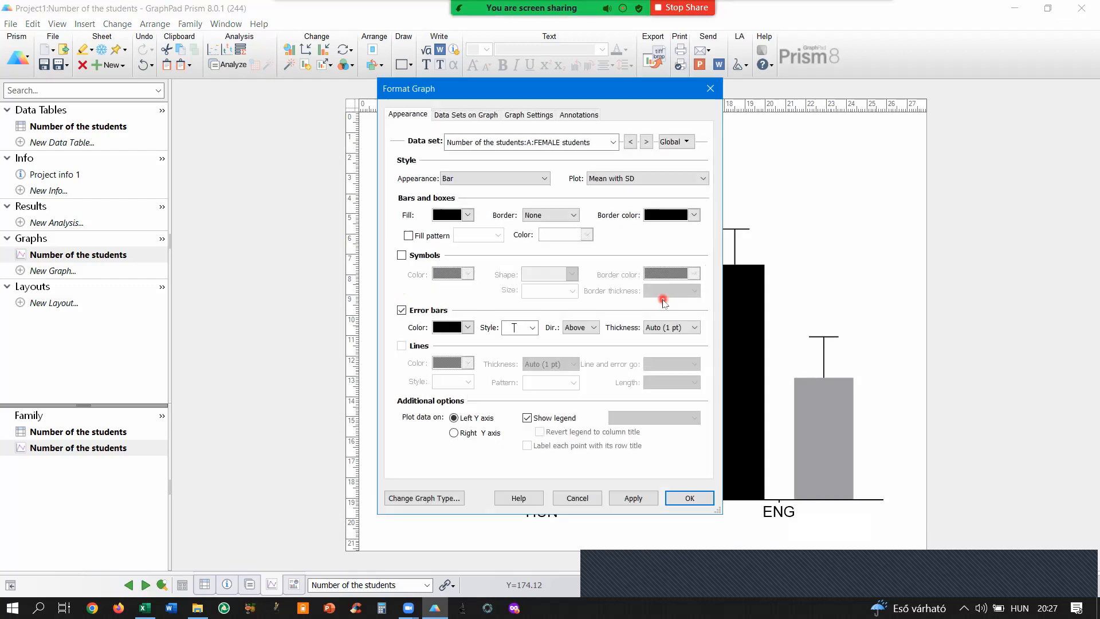
click(579, 143)
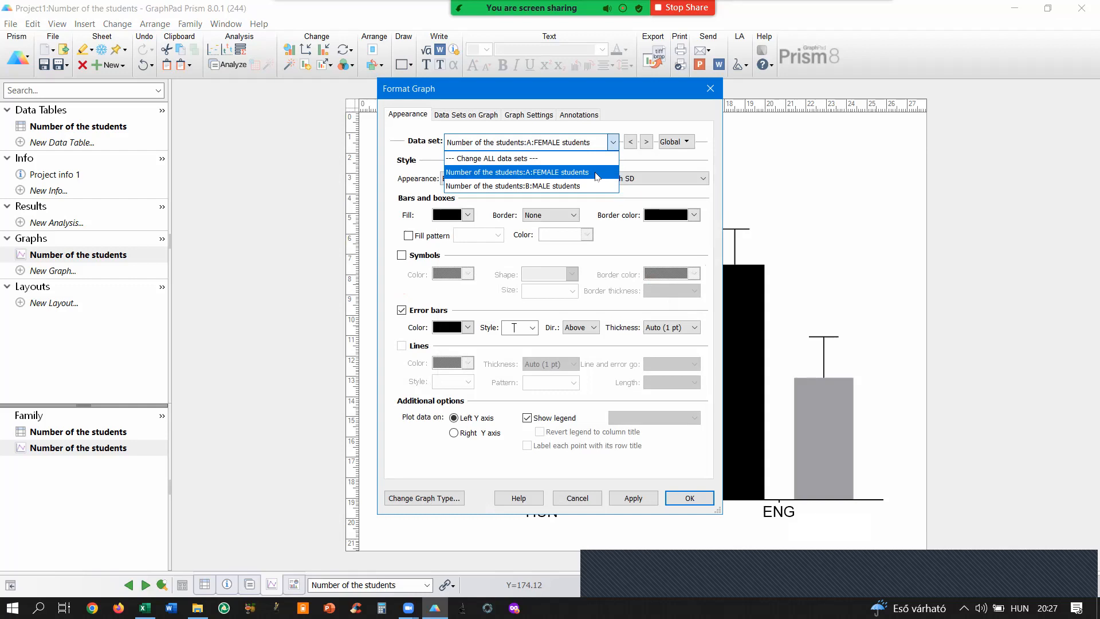
click(593, 174)
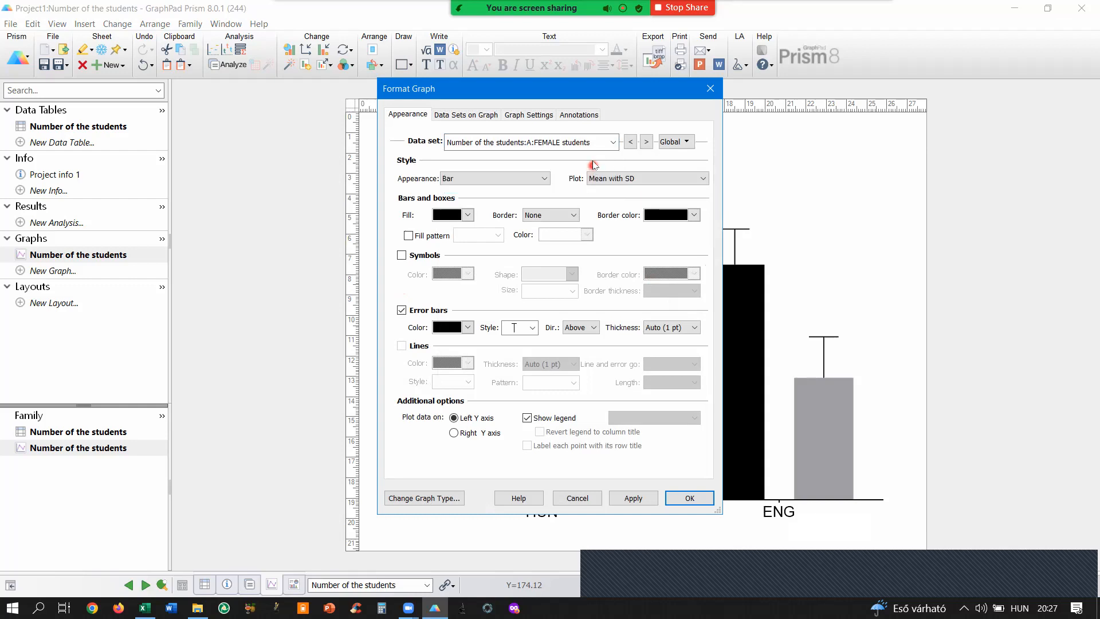
click(469, 219)
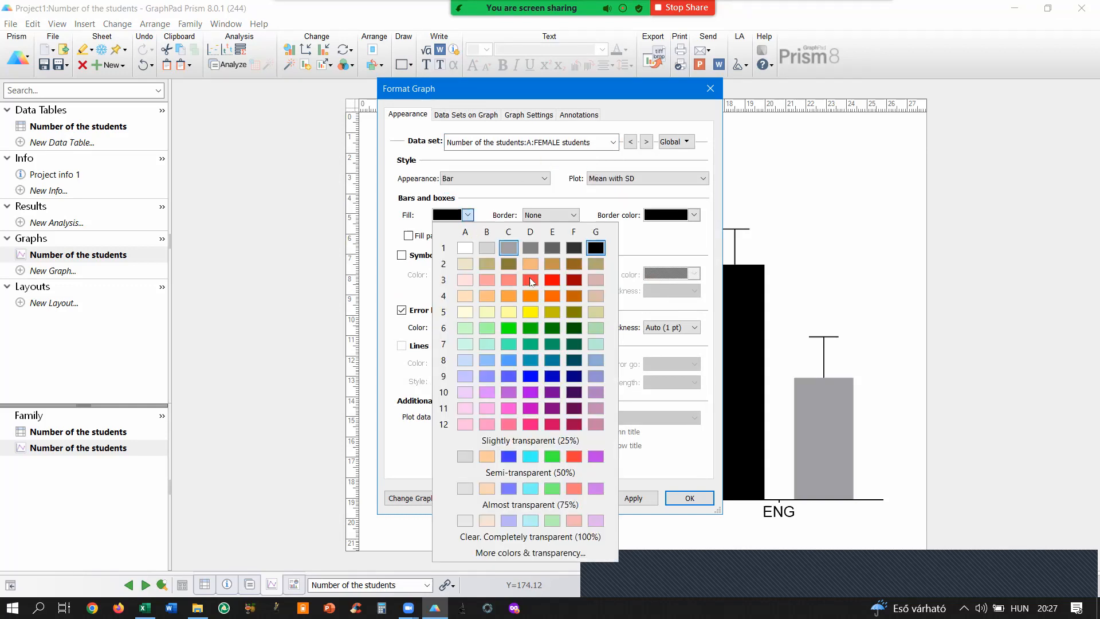
click(533, 297)
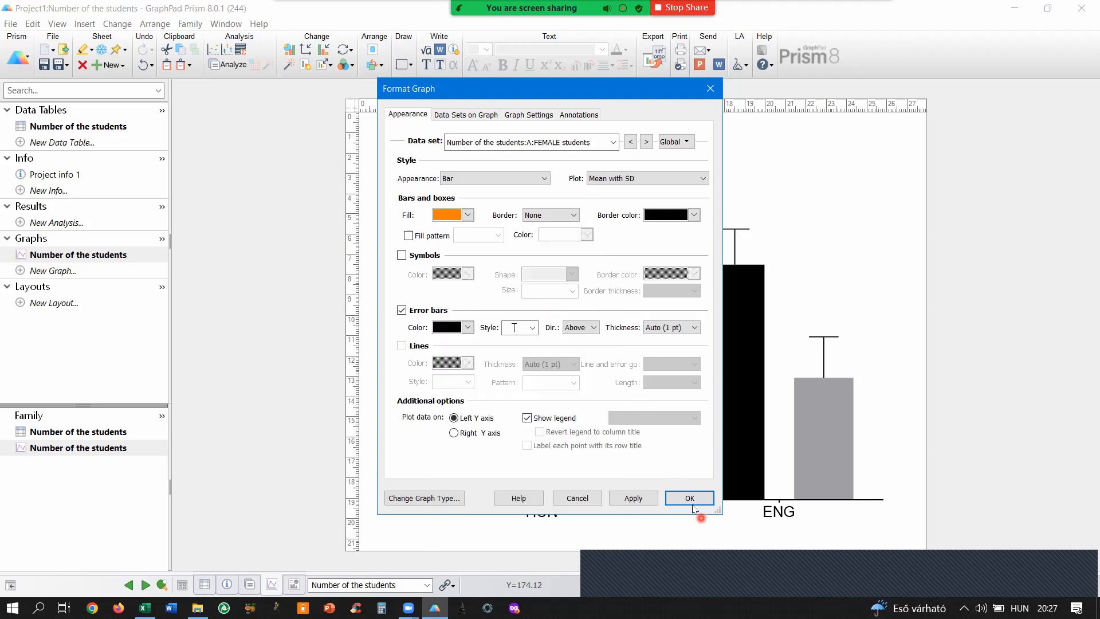
click(690, 499)
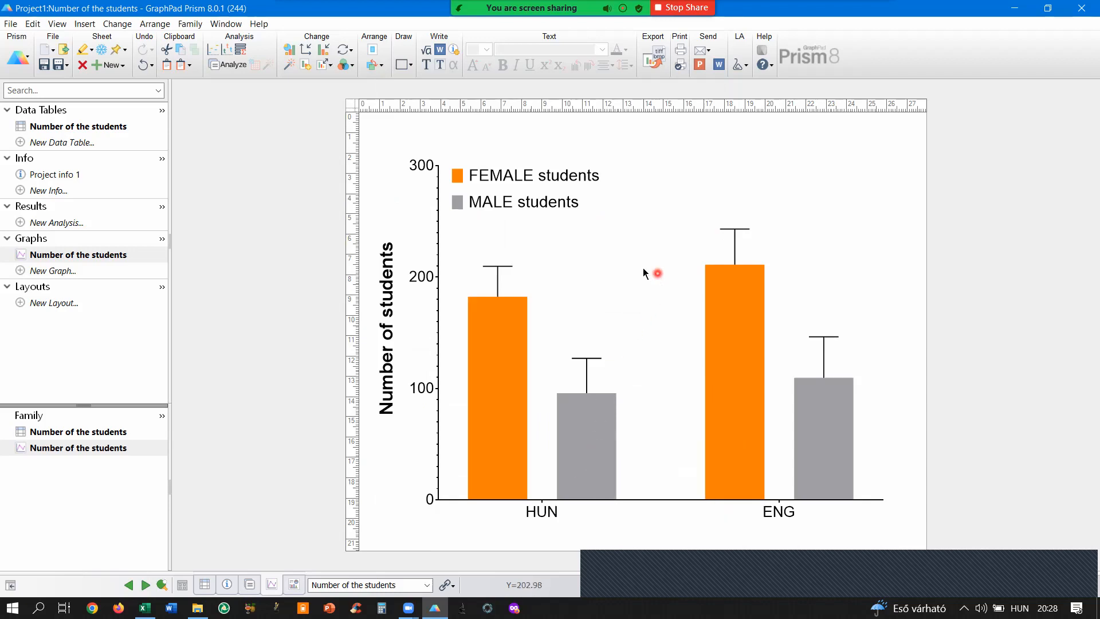
right_click(513, 331)
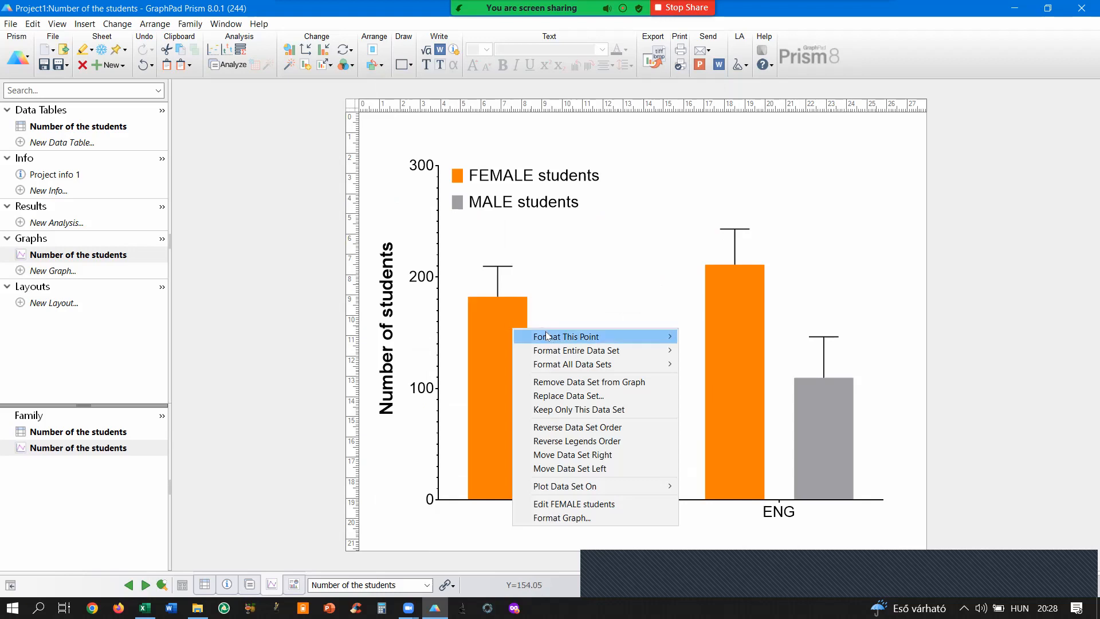
mouse_move(547, 336)
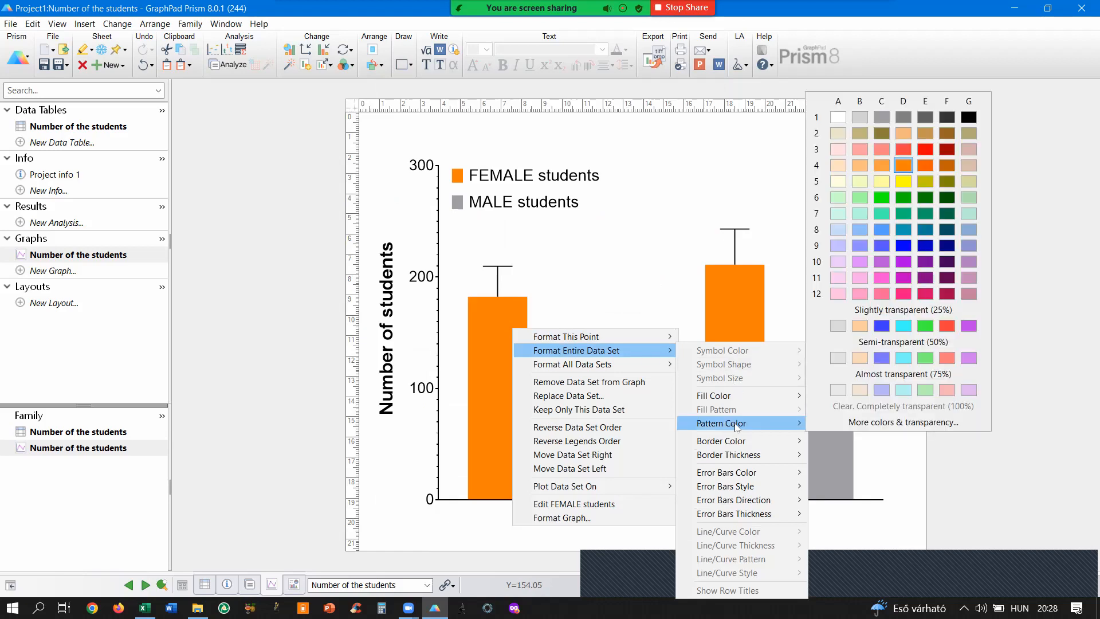
mouse_move(742, 446)
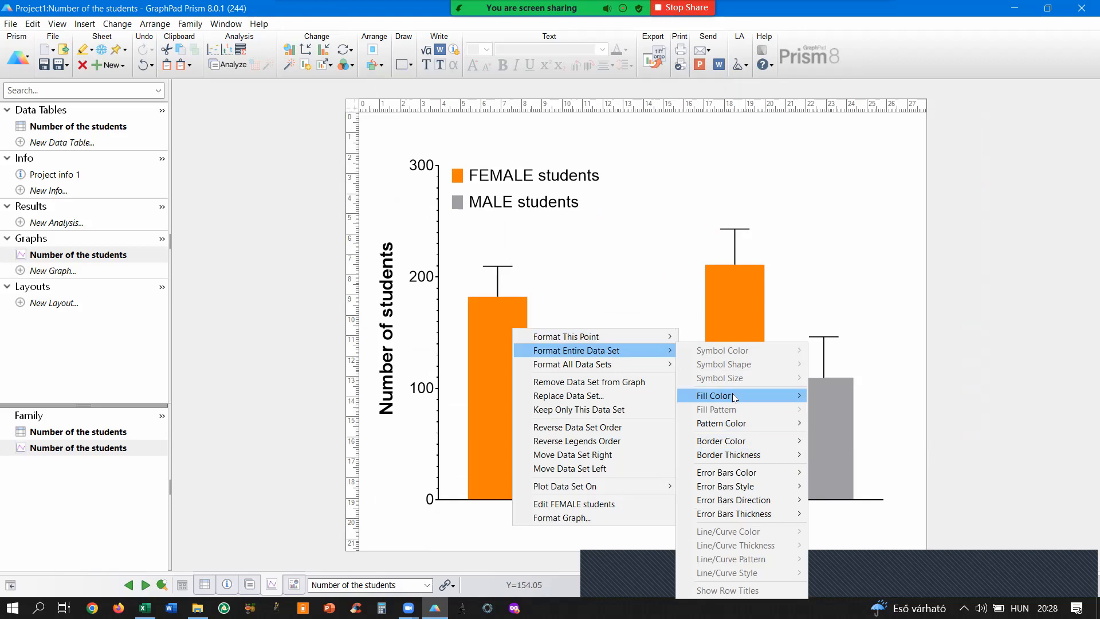
mouse_move(735, 396)
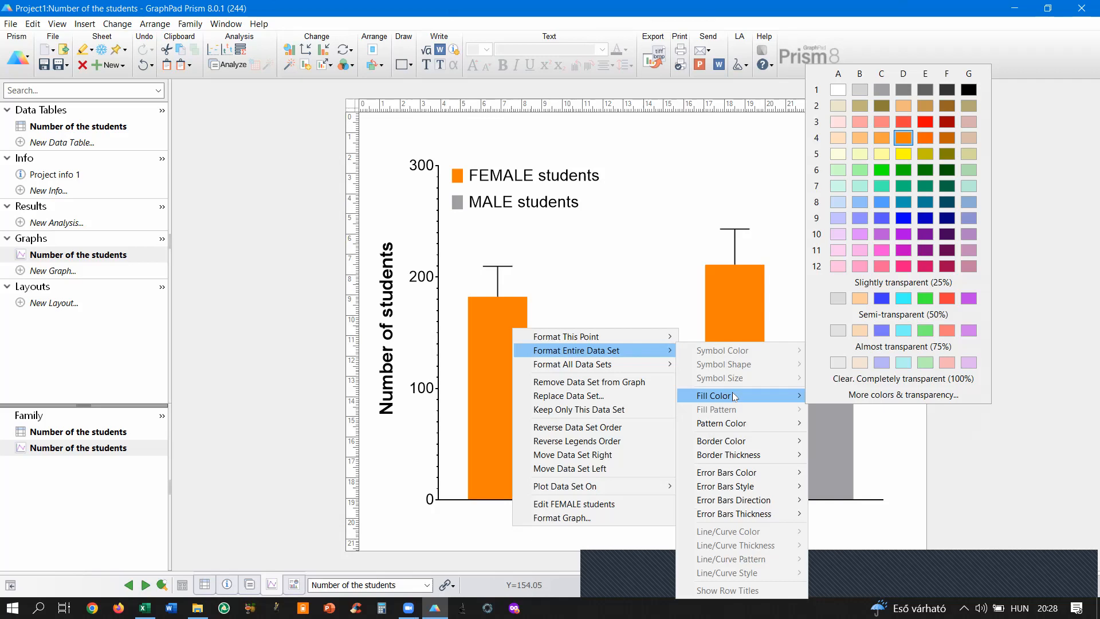
click(650, 216)
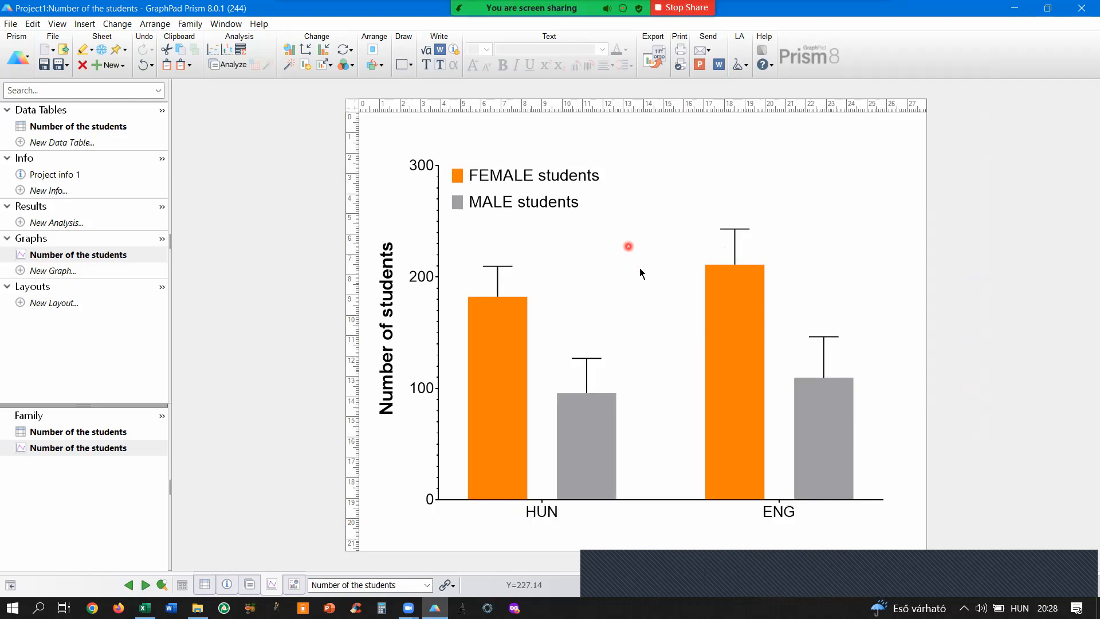
- Reorder the data sets on the graph so the MALE students bars come before the FEMALE students bars
click(648, 290)
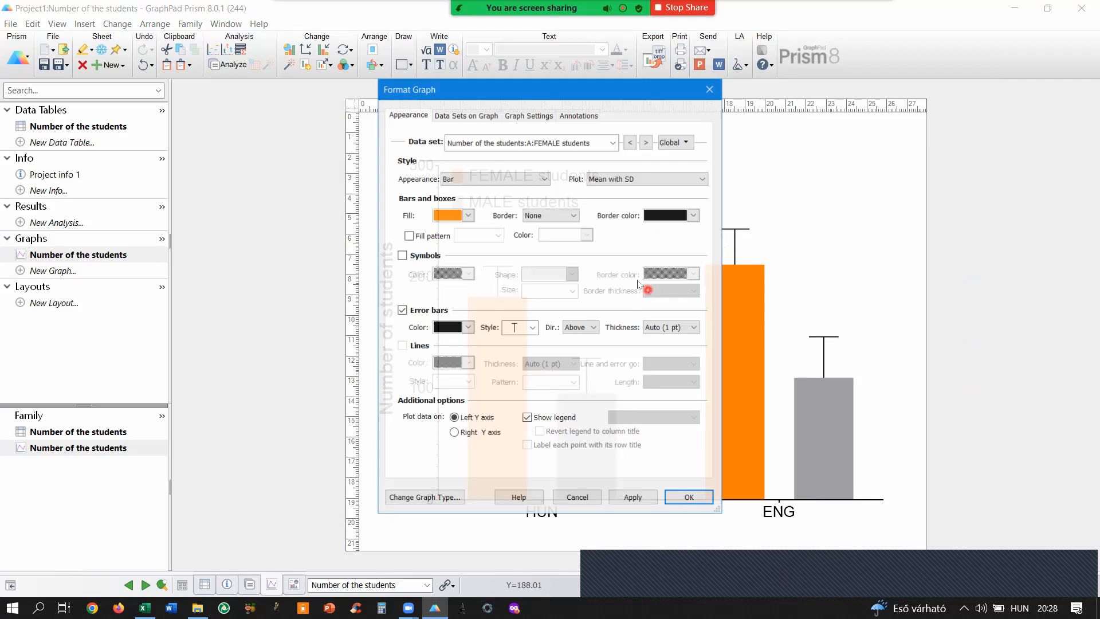
click(471, 117)
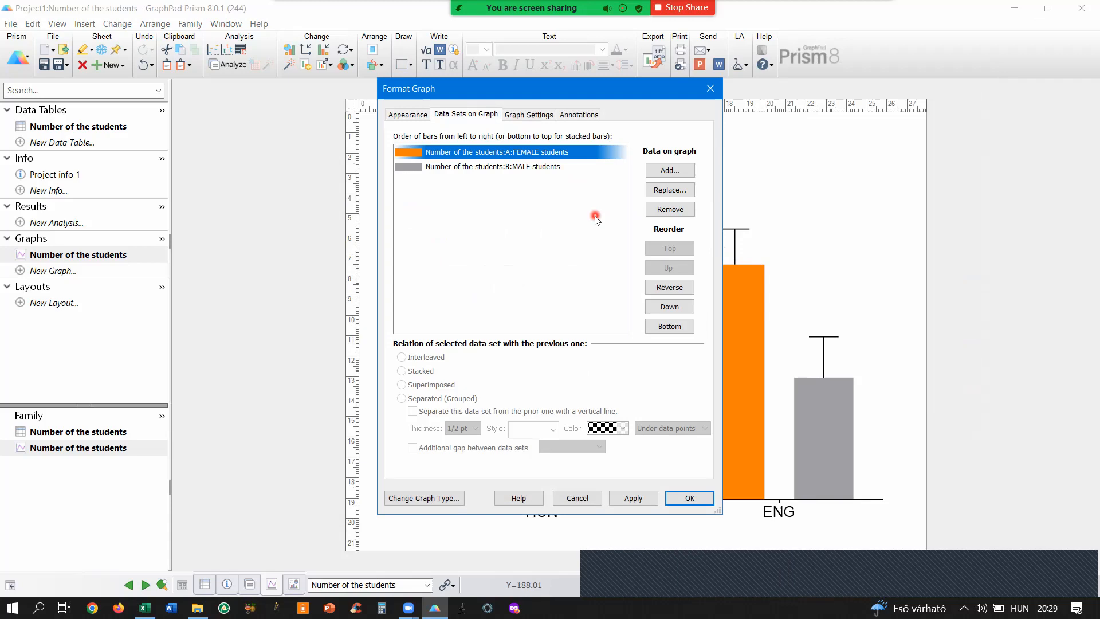
click(547, 168)
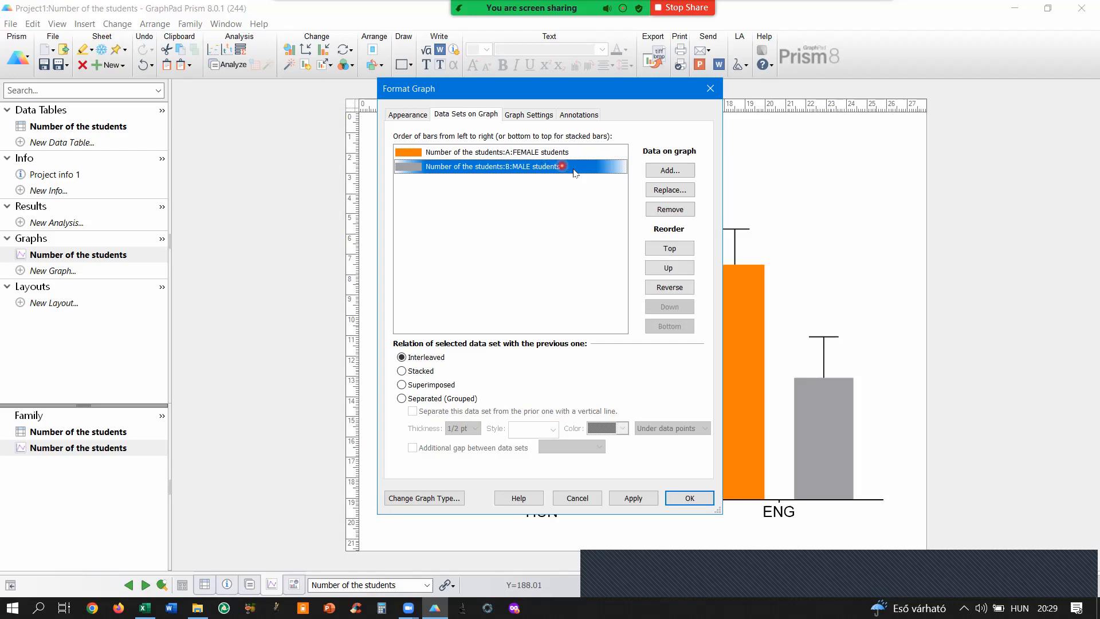
click(669, 249)
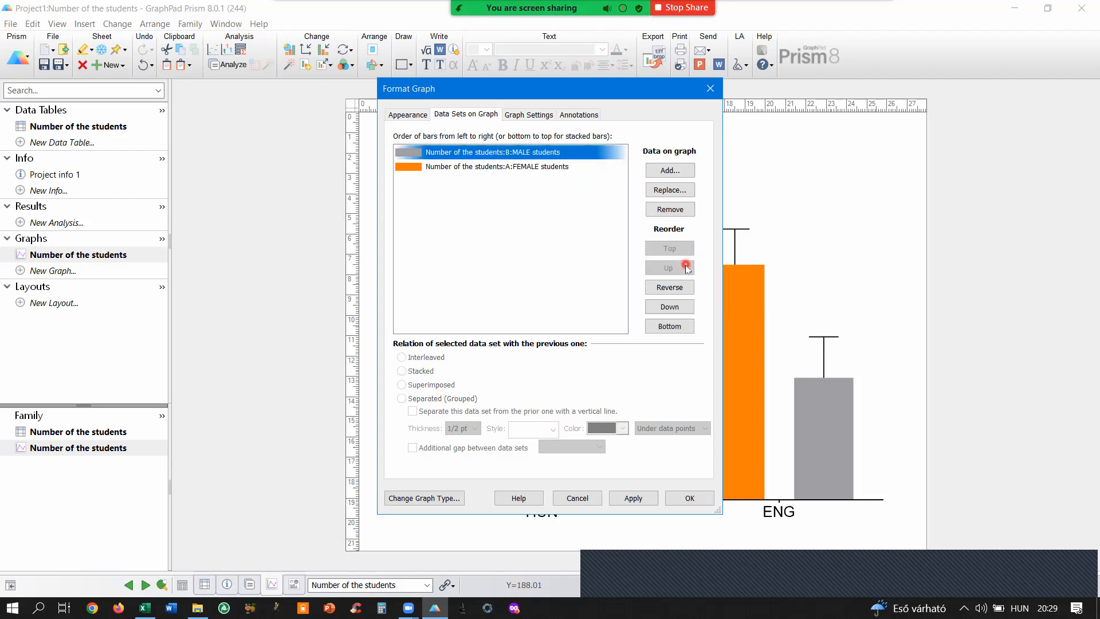
click(689, 498)
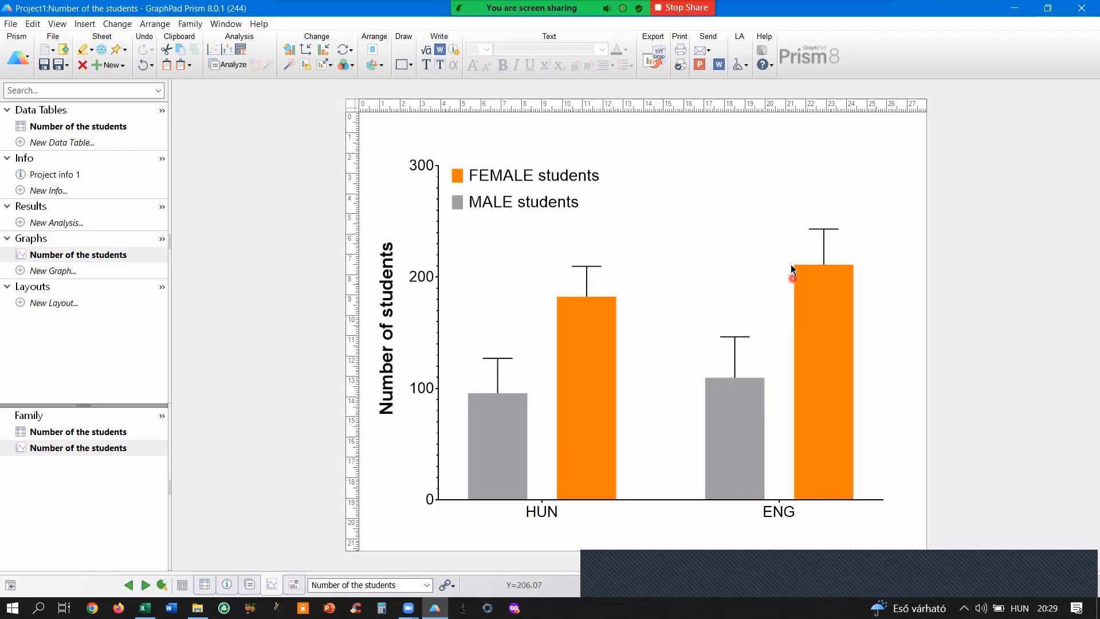